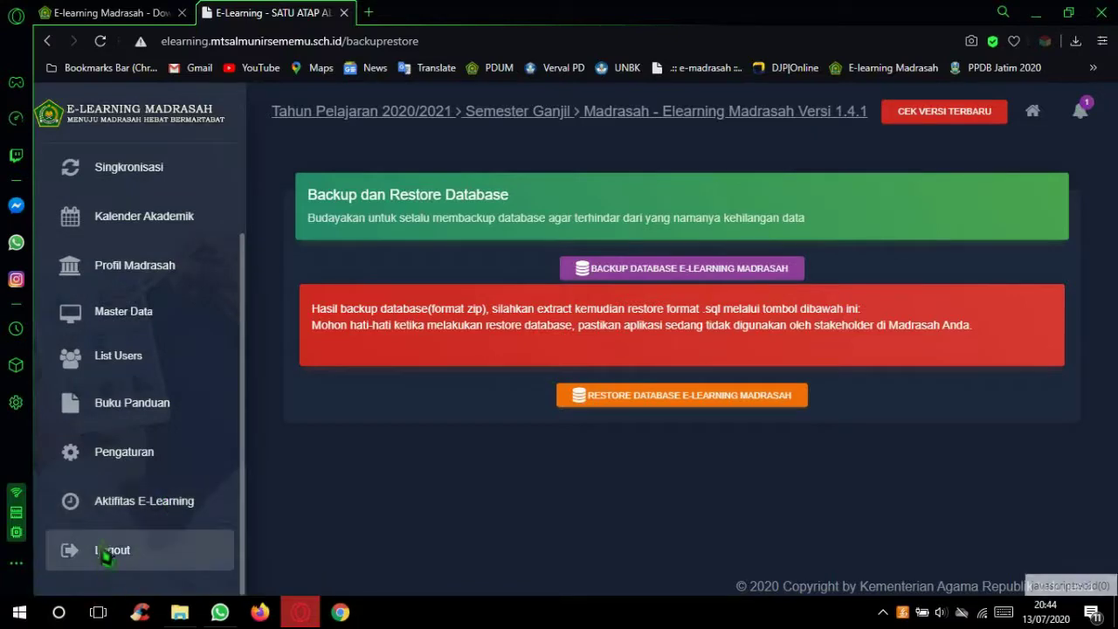
Log out of the E-Learning Madrasah application and confirm leaving it.
{"action": "left_click", "coordinate": [107, 551]}
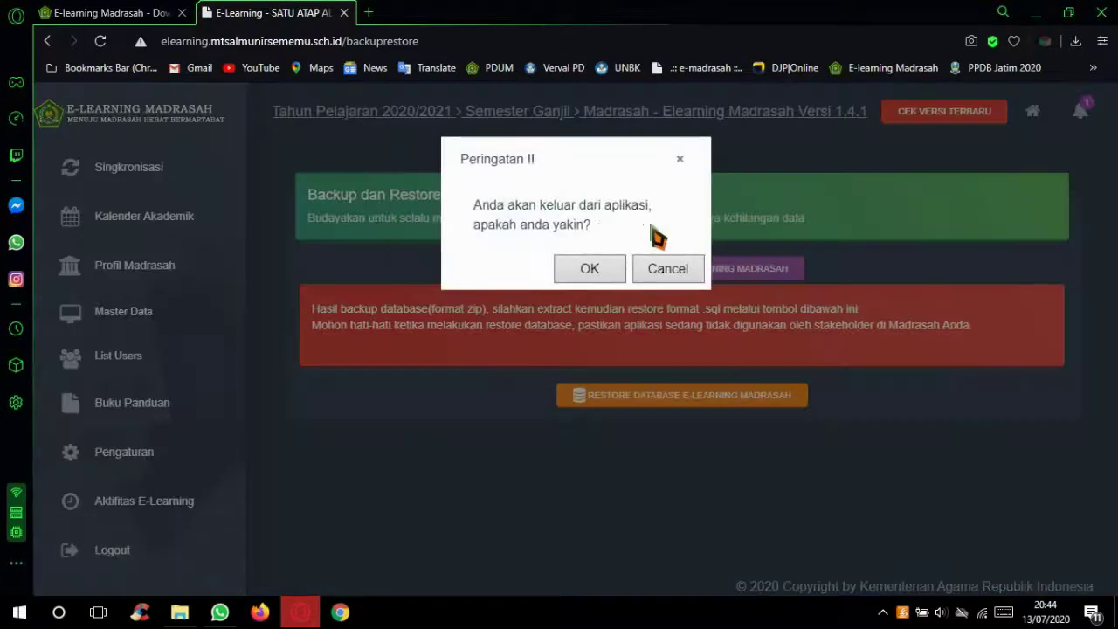
{"action": "left_click", "coordinate": [572, 270]}
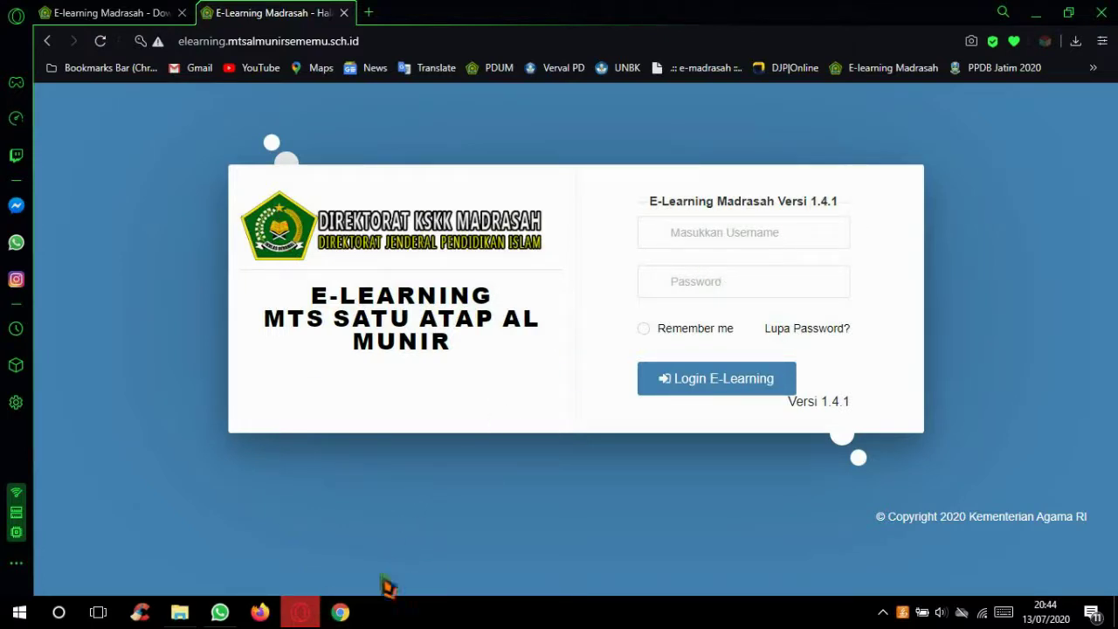
Switch to Chrome, search for niagahoster and log in to its member area with the saved credentials.
{"action": "left_click", "coordinate": [340, 612]}
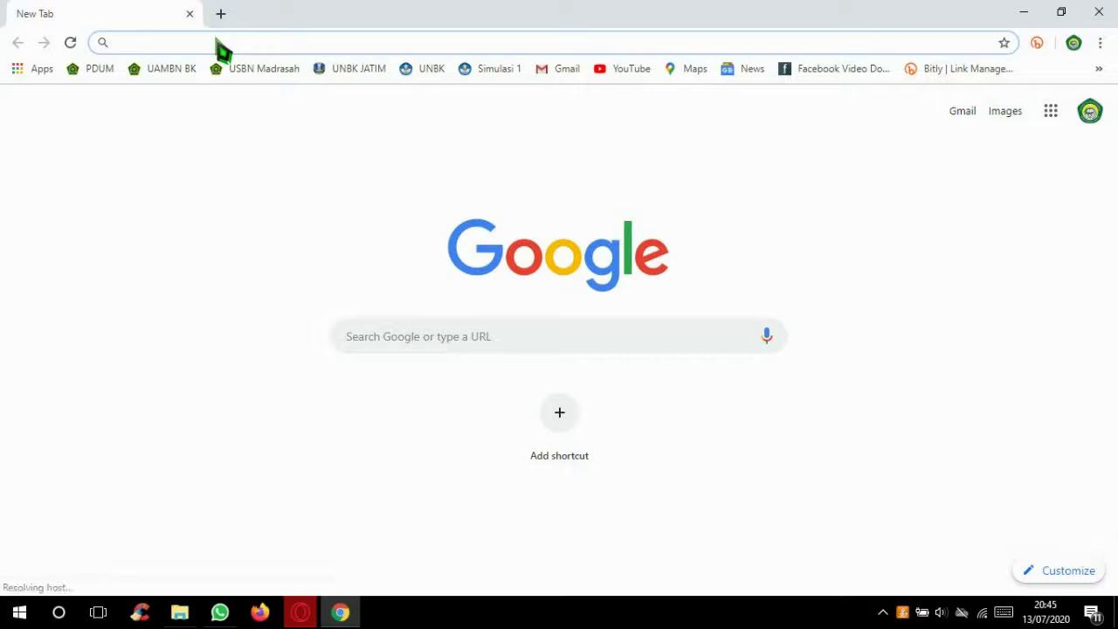
{"action": "type", "text": "nia"}
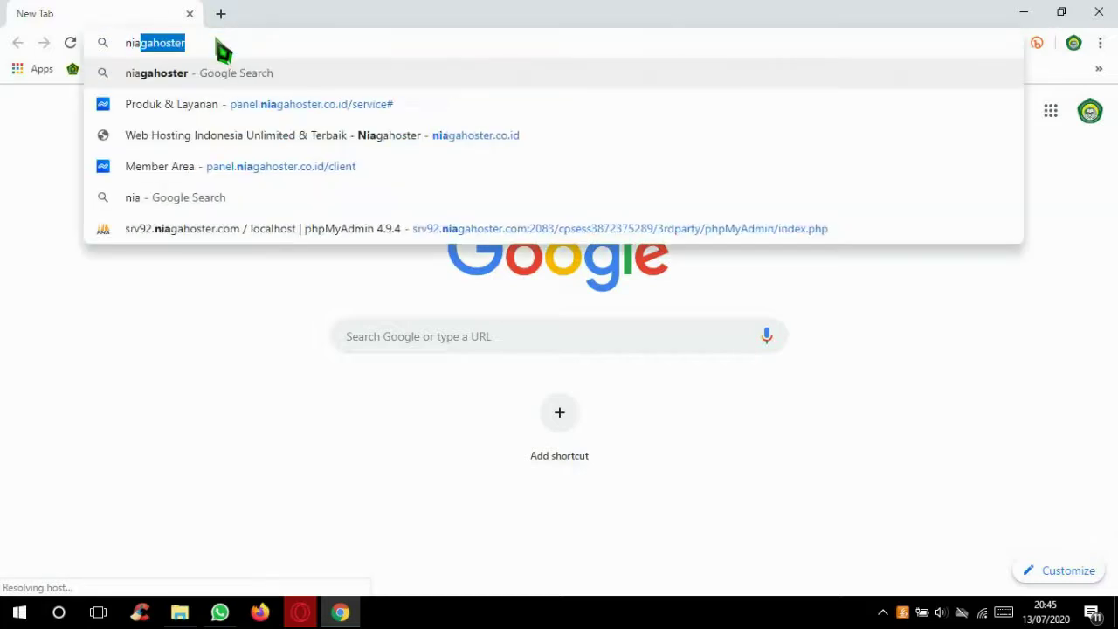
{"action": "key", "text": "Return"}
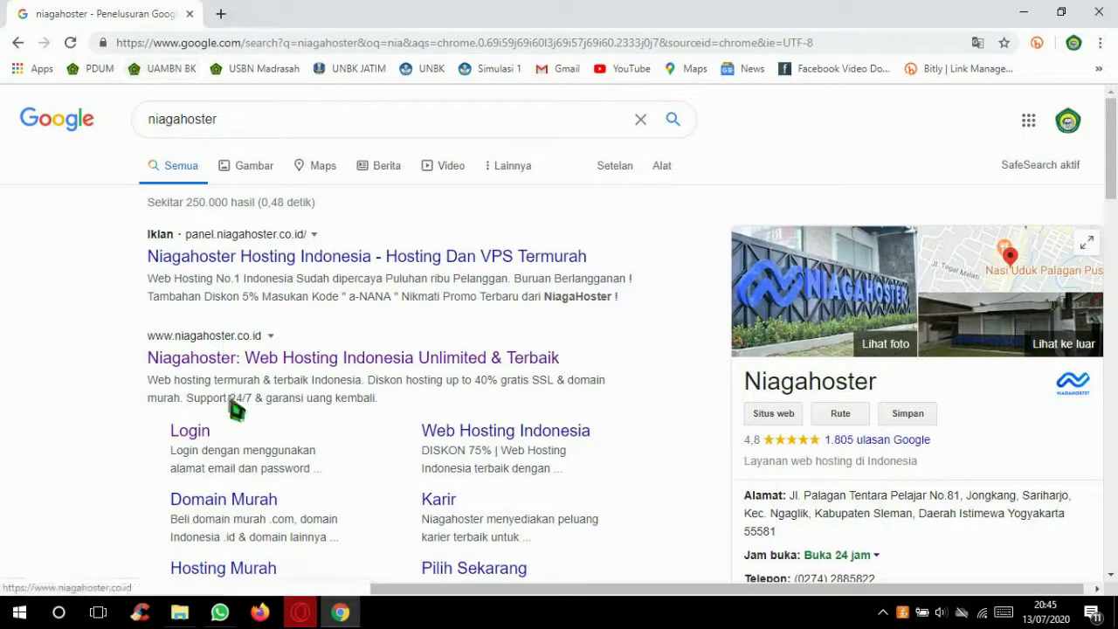
{"action": "left_click", "coordinate": [191, 430]}
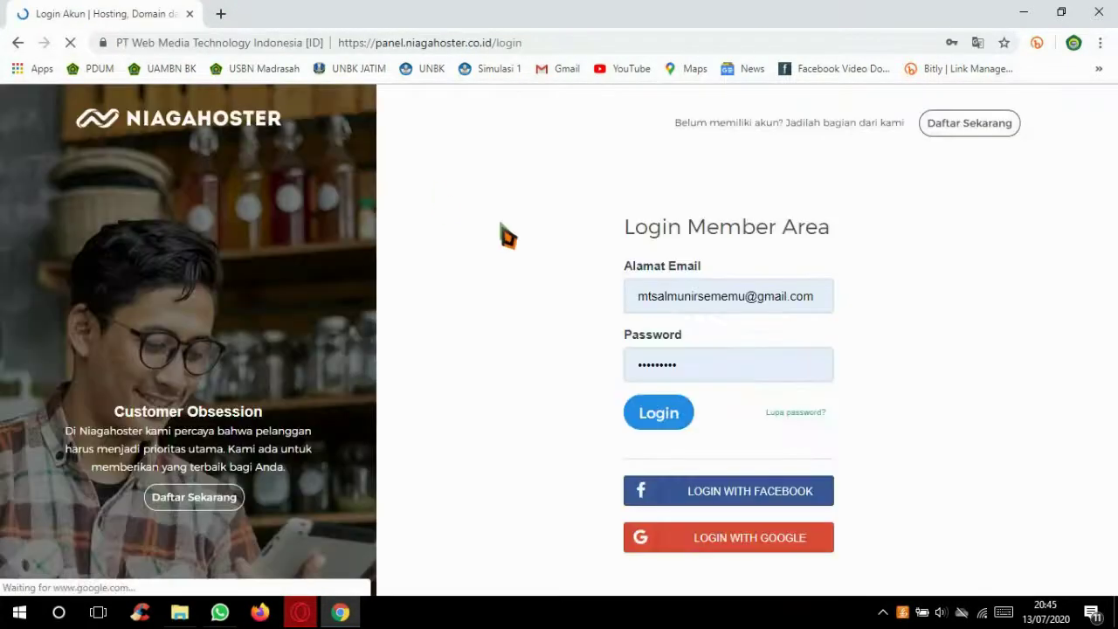
{"action": "left_click", "coordinate": [657, 434]}
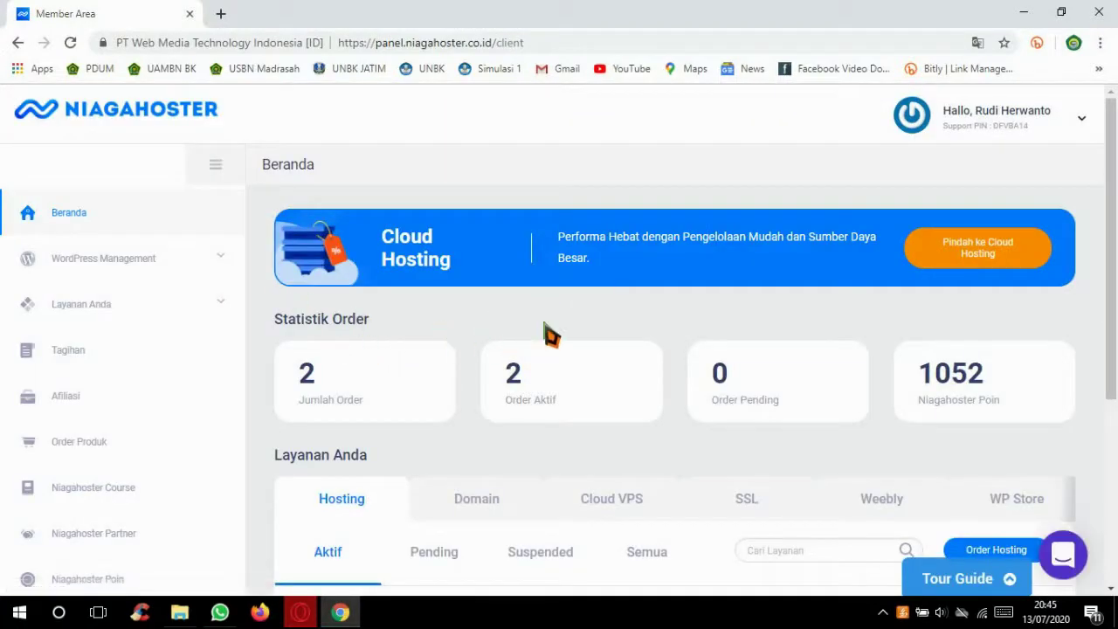
Manage the active mtsalmunirsememu.sch.id hosting and open its full cPanel with all features.
{"action": "scroll", "coordinate": [439, 329], "scroll_direction": "down", "scroll_amount": 1}
{"action": "scroll", "coordinate": [440, 328], "scroll_direction": "down", "scroll_amount": 1}
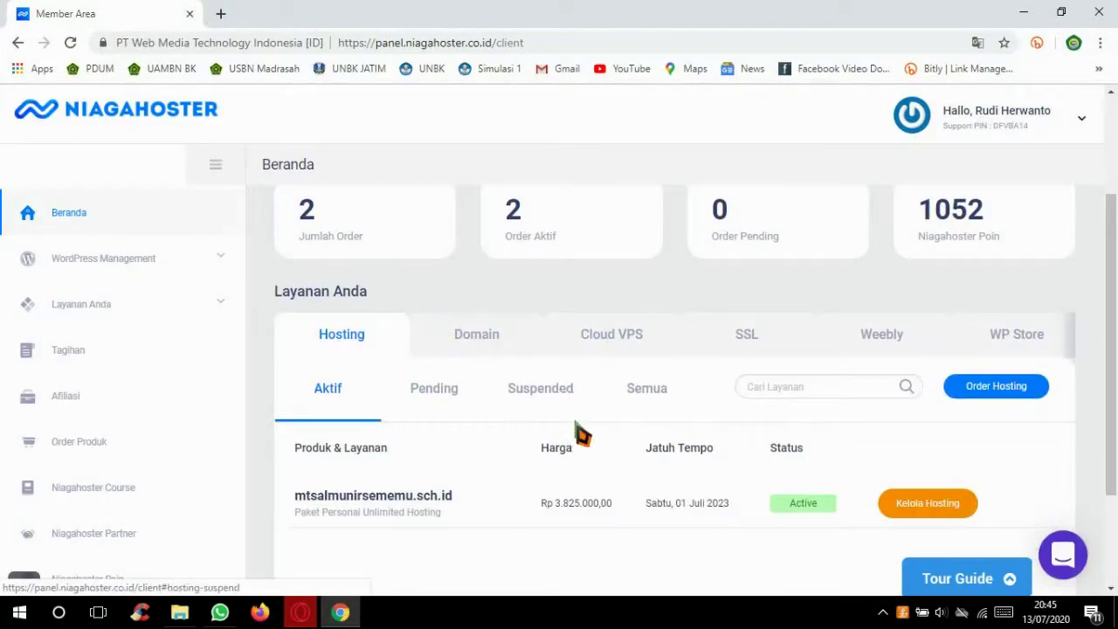
{"action": "left_click", "coordinate": [902, 516]}
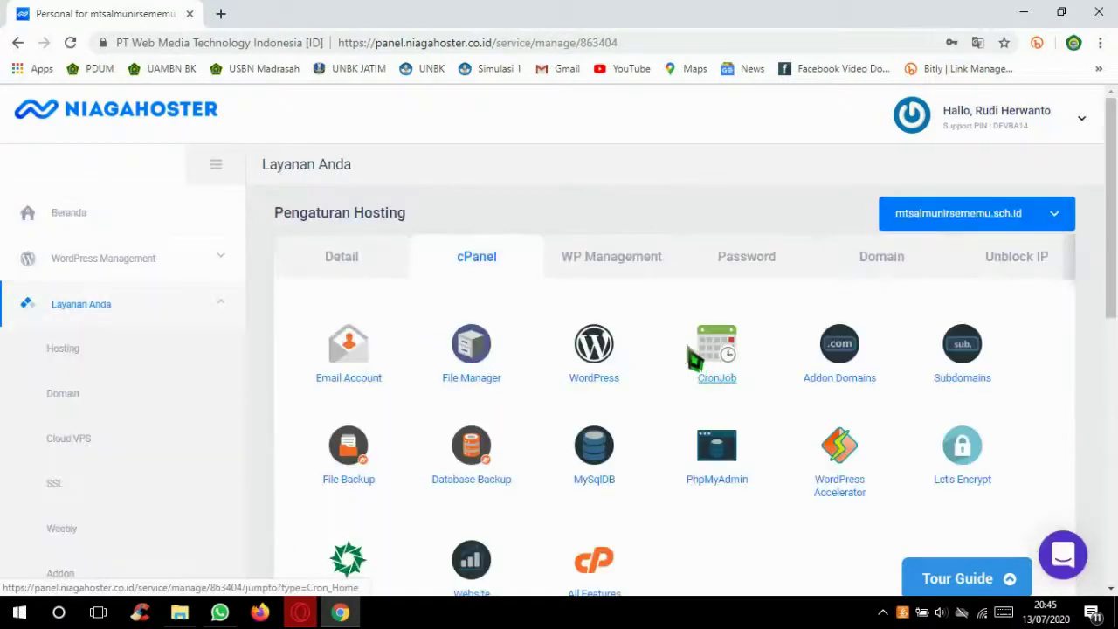
{"action": "scroll", "coordinate": [593, 537], "scroll_direction": "down", "scroll_amount": 1}
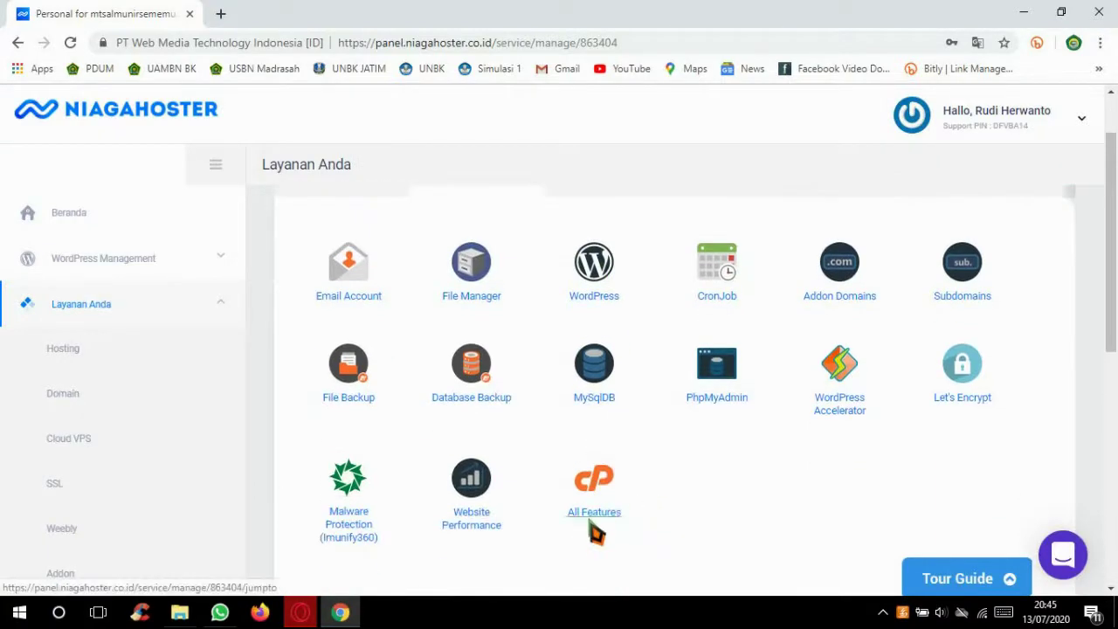
{"action": "left_click", "coordinate": [590, 515]}
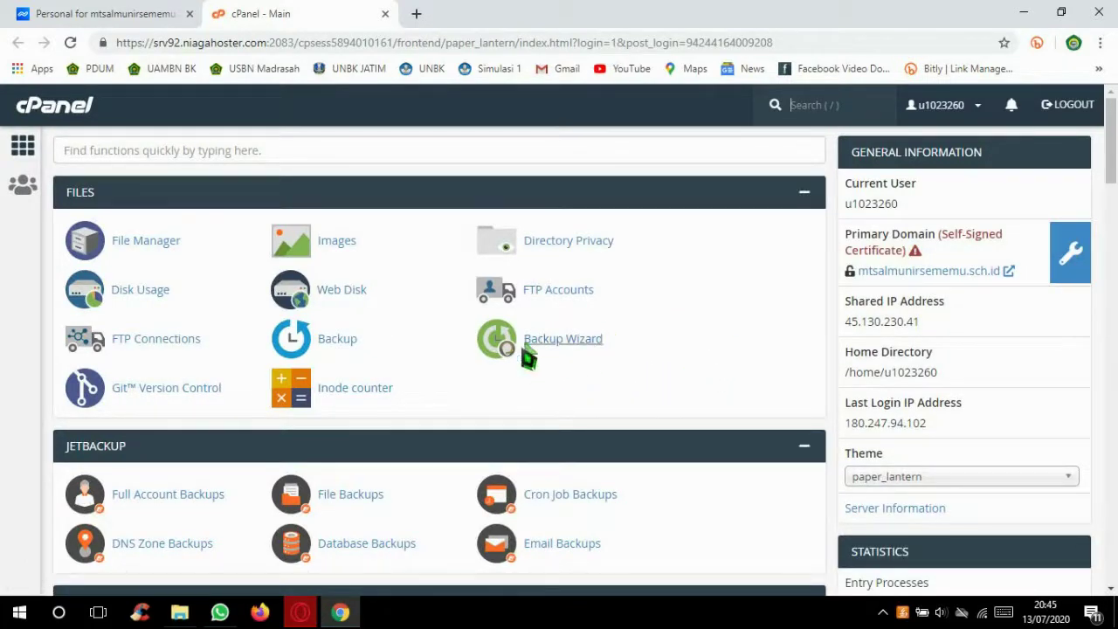
Go to the domain's subdomains and open the elearning subdomain's document root, public_html/elearning, in File Manager.
{"action": "scroll", "coordinate": [328, 424], "scroll_direction": "down", "scroll_amount": 7}
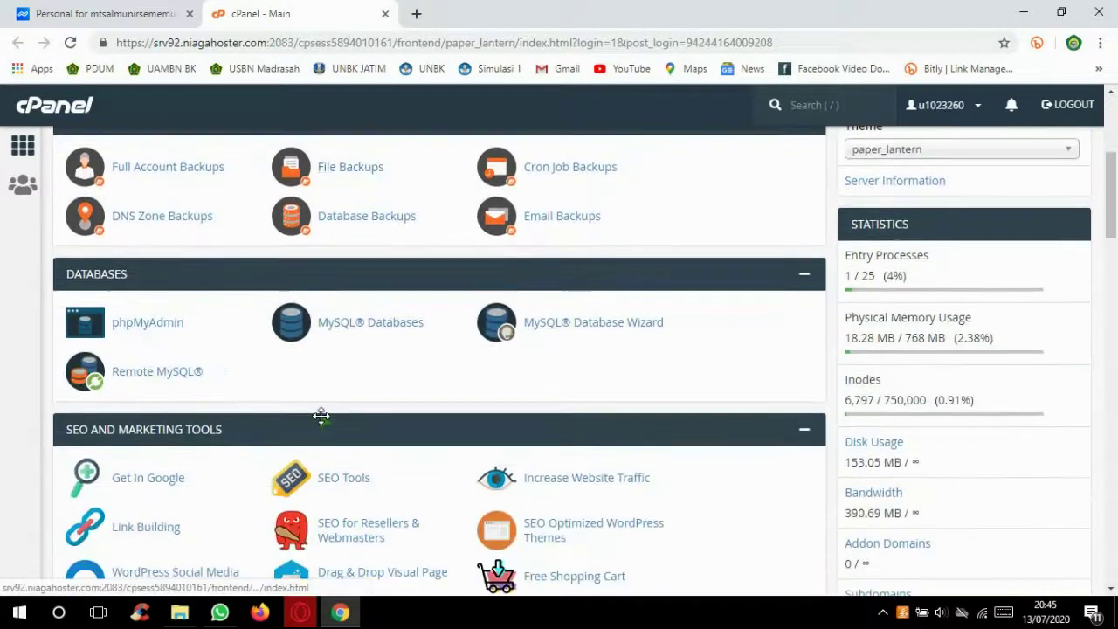
{"action": "scroll", "coordinate": [324, 426], "scroll_direction": "down", "scroll_amount": 2}
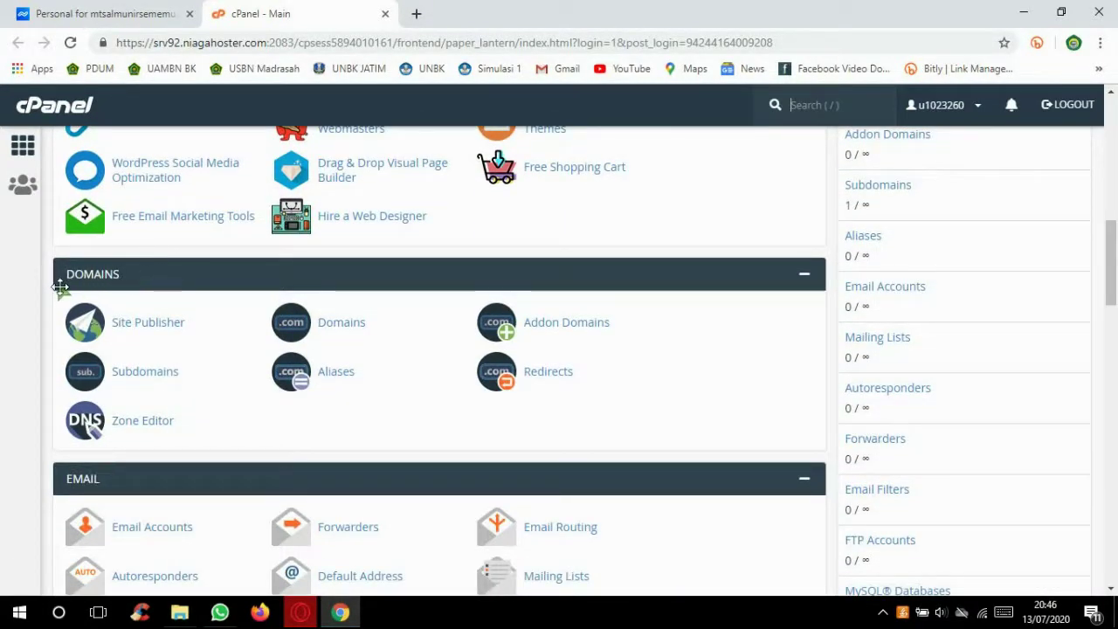
{"action": "left_click", "coordinate": [145, 373]}
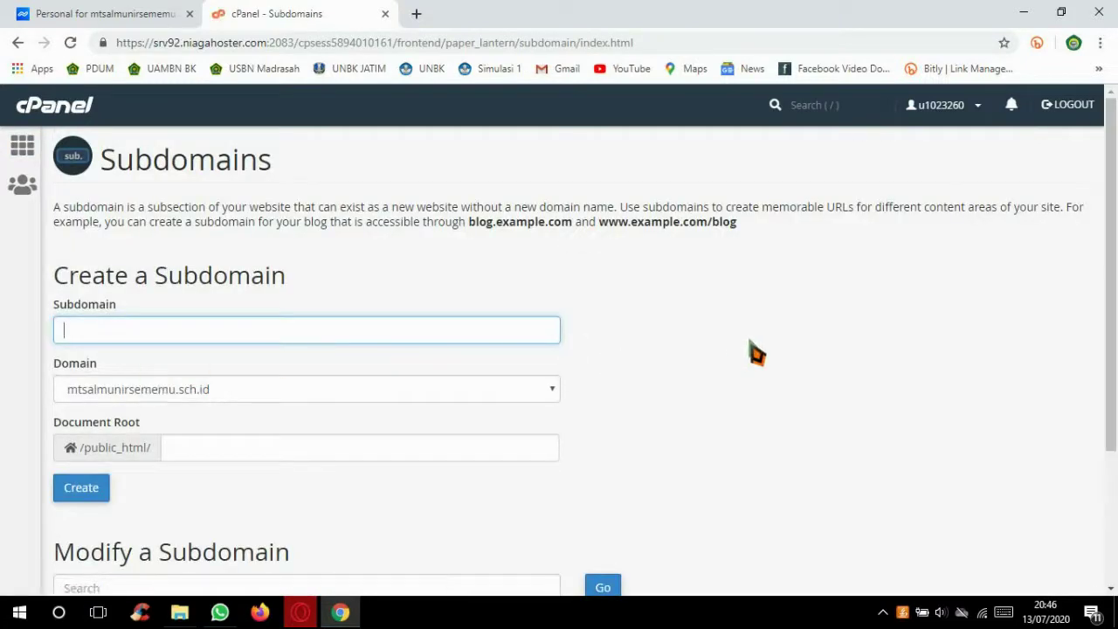
{"action": "scroll", "coordinate": [726, 345], "scroll_direction": "down", "scroll_amount": 2}
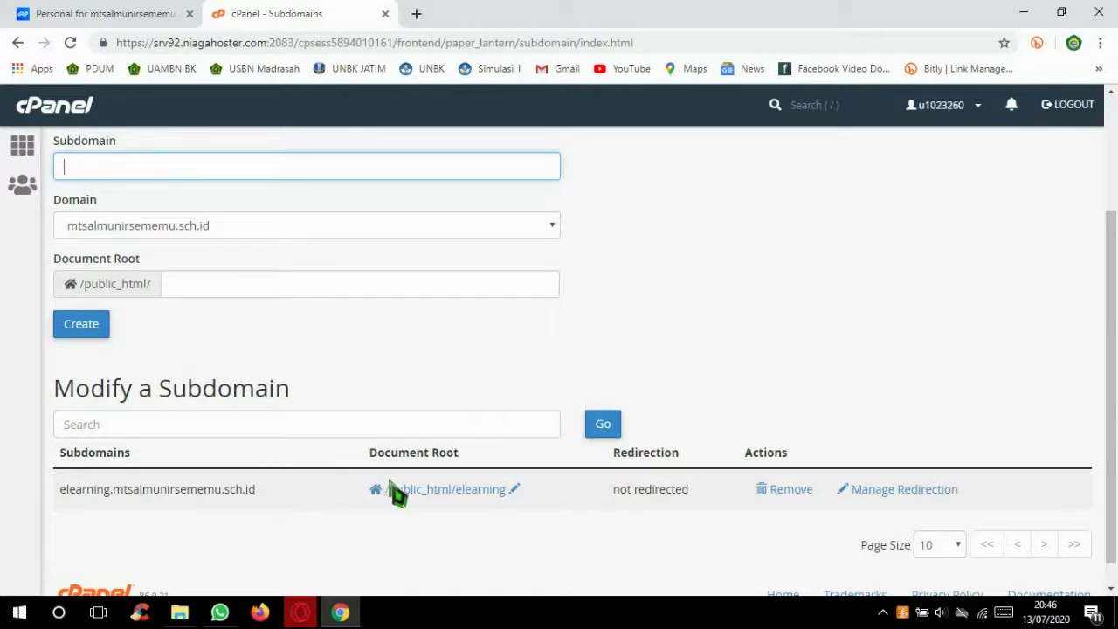
{"action": "left_click", "coordinate": [443, 491]}
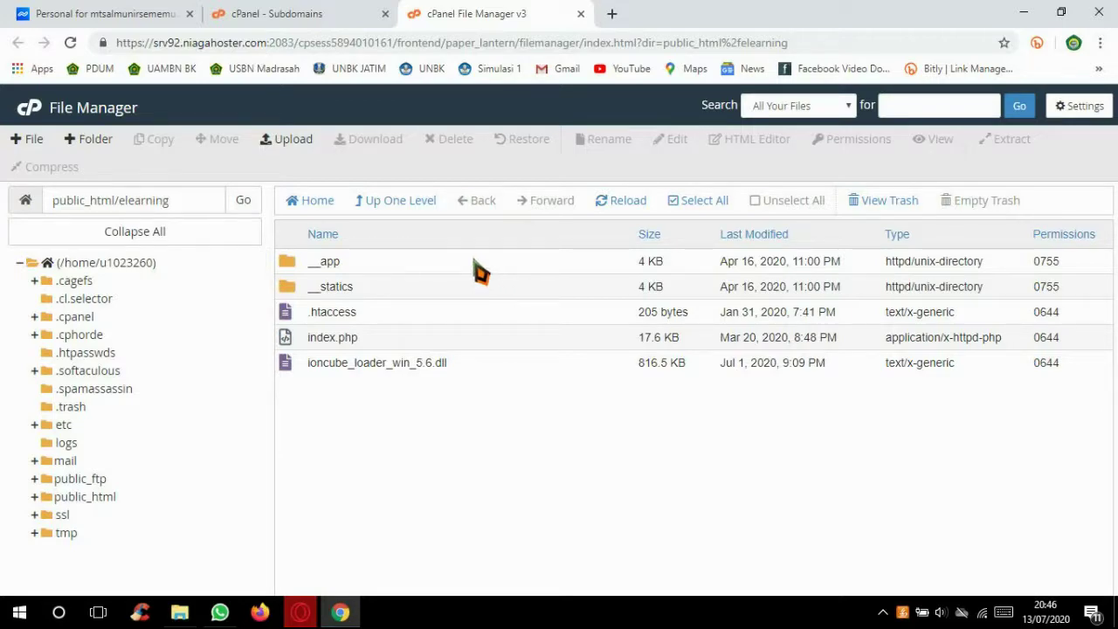
Switch to File Explorer and open the hosting archive in the Download folder to examine its contents.
{"action": "left_click", "coordinate": [180, 612]}
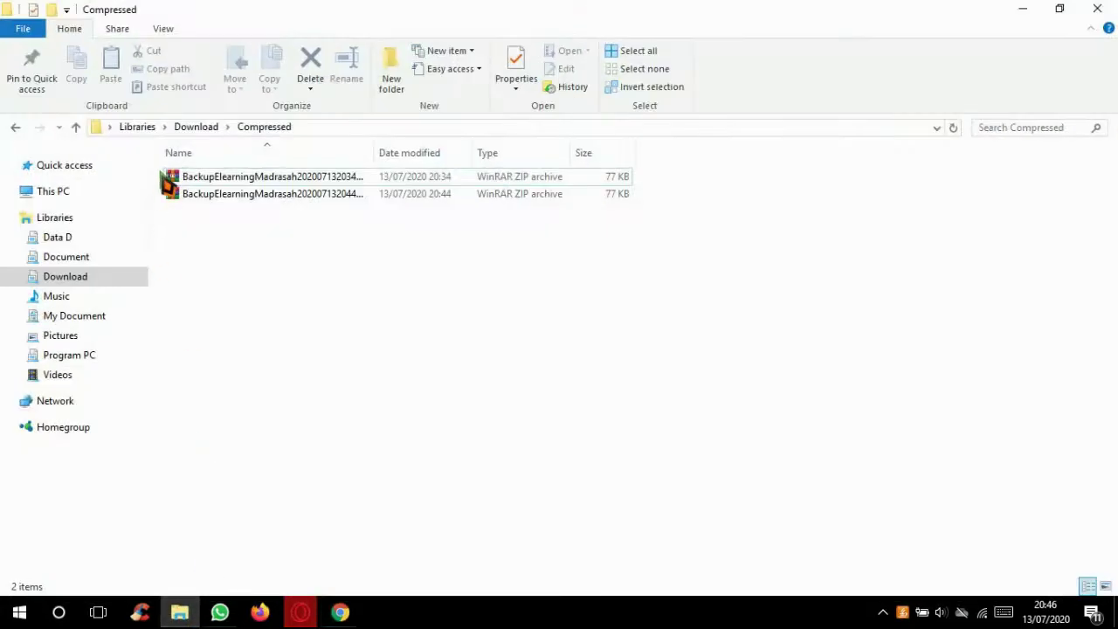
{"action": "left_click", "coordinate": [192, 128]}
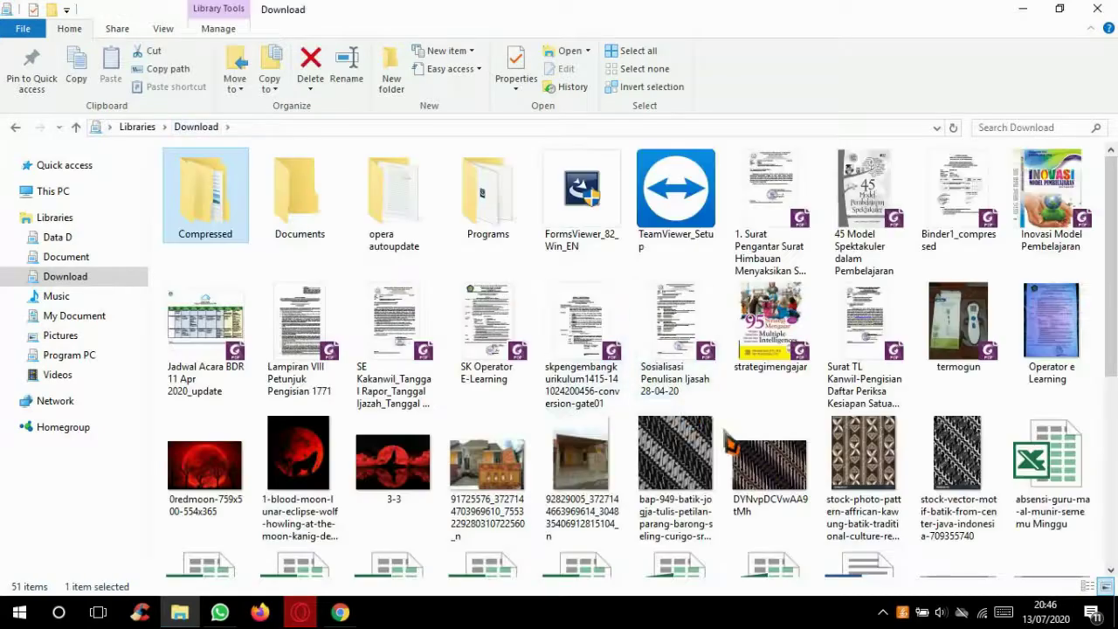
{"action": "scroll", "coordinate": [729, 445], "scroll_direction": "down", "scroll_amount": 5}
{"action": "left_click", "coordinate": [221, 558]}
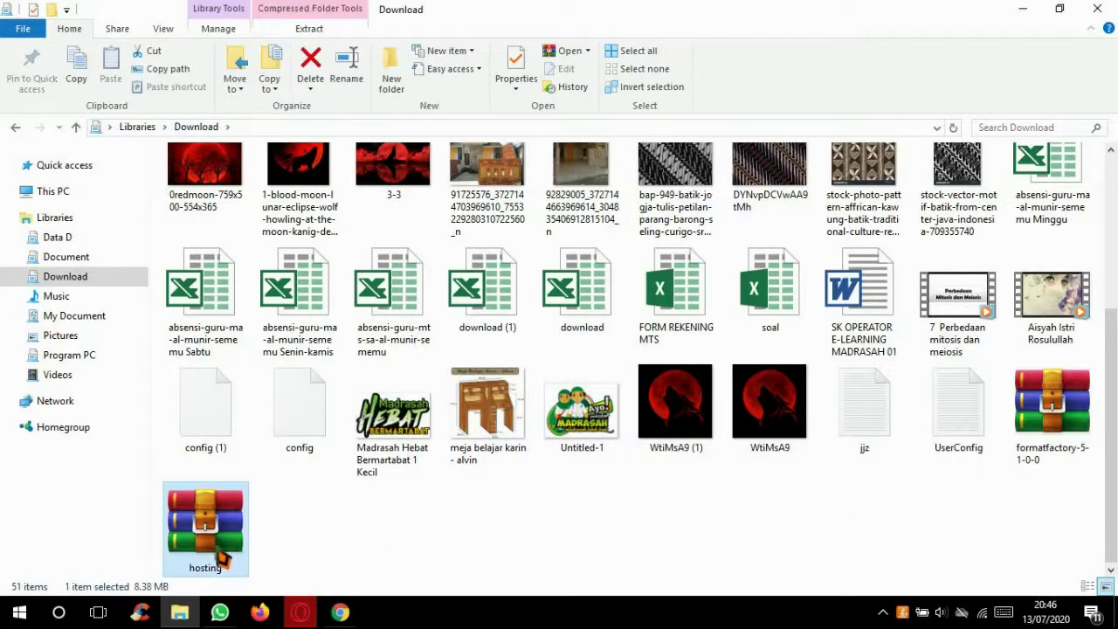
{"action": "double_click", "coordinate": [220, 557]}
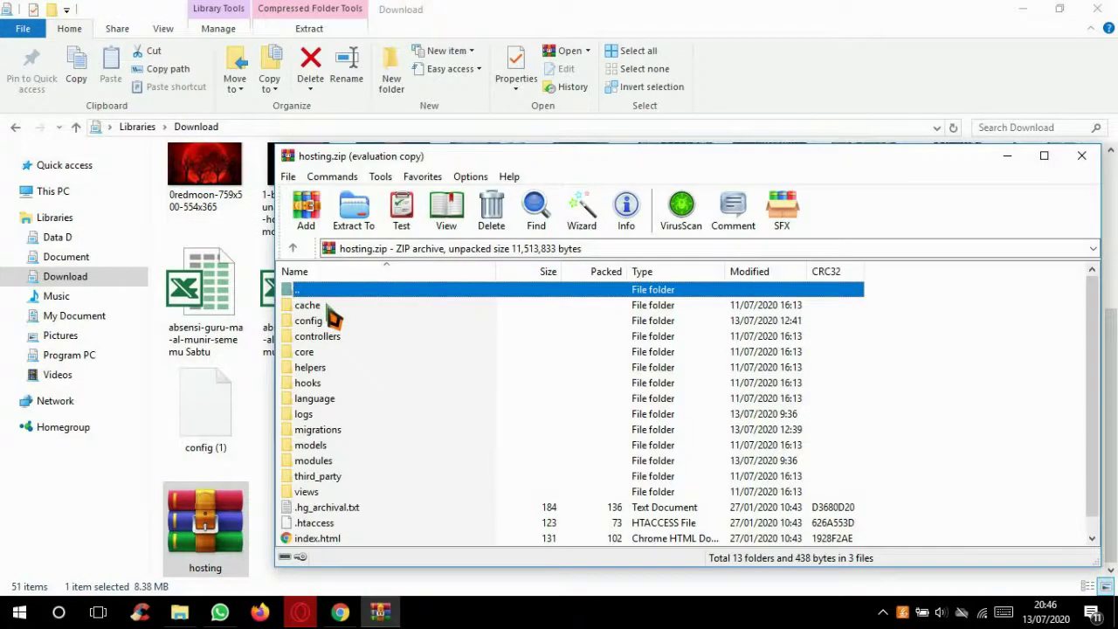
{"action": "left_click", "coordinate": [774, 367]}
{"action": "left_click_drag", "start_coordinate": [753, 148], "coordinate": [723, 70]}
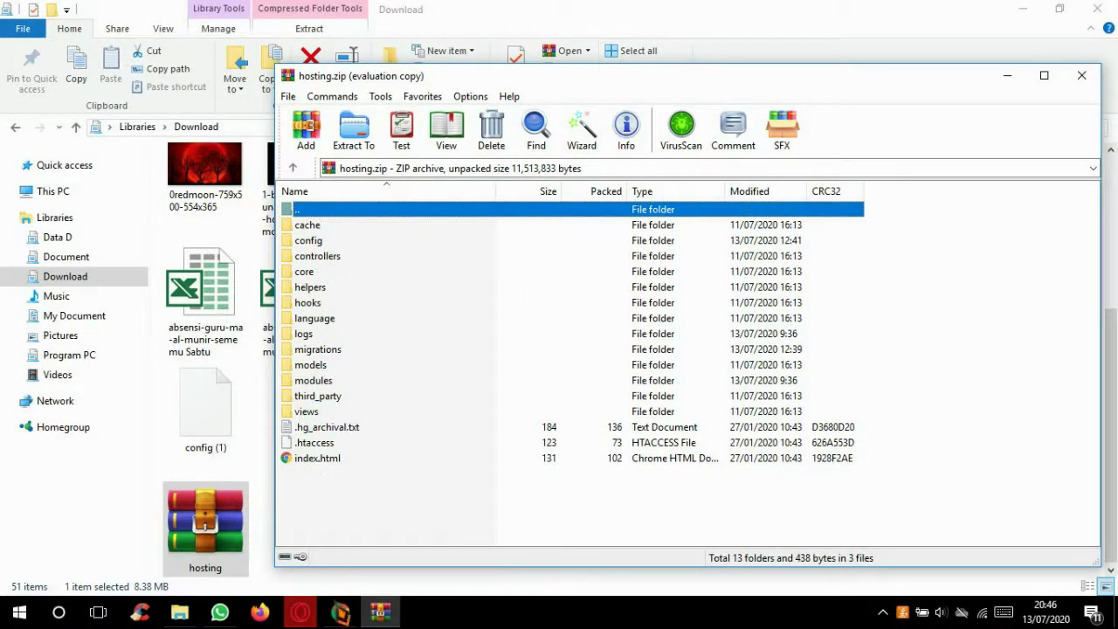
Switch back to Chrome and open database.php from the __app/config folder for editing with utf-8 encoding.
{"action": "left_click", "coordinate": [340, 611]}
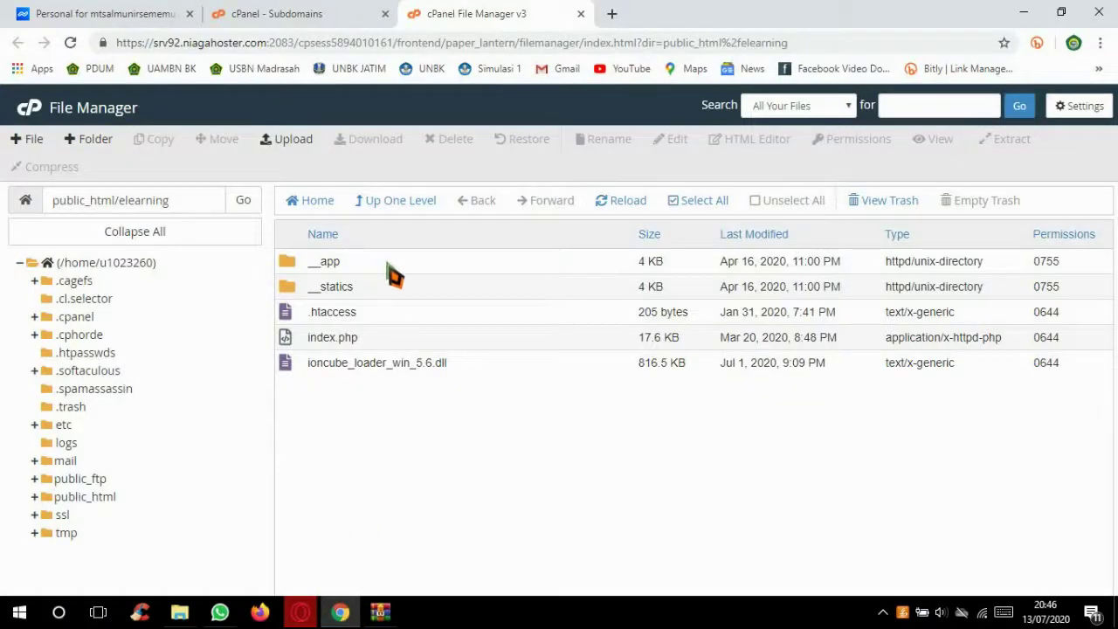
{"action": "double_click", "coordinate": [454, 261]}
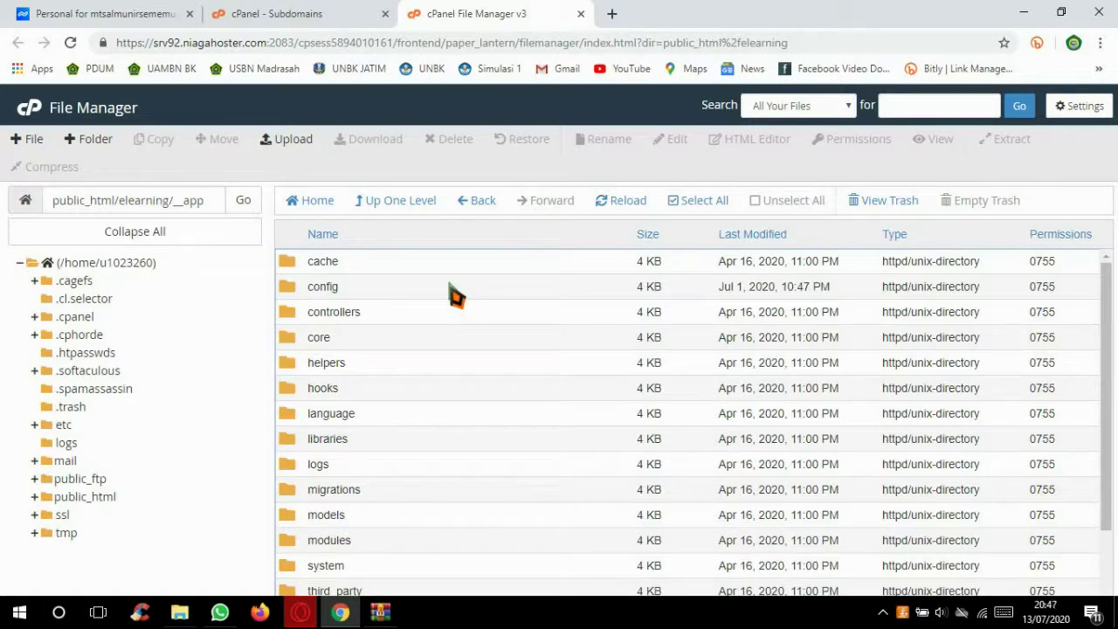
{"action": "double_click", "coordinate": [450, 286]}
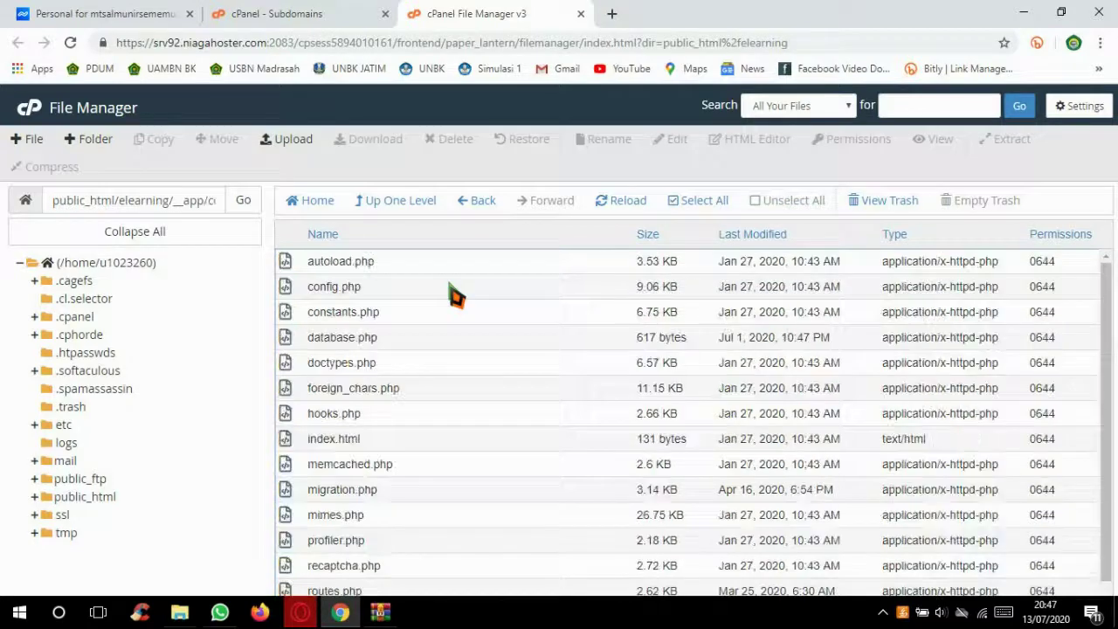
{"action": "left_click", "coordinate": [389, 344]}
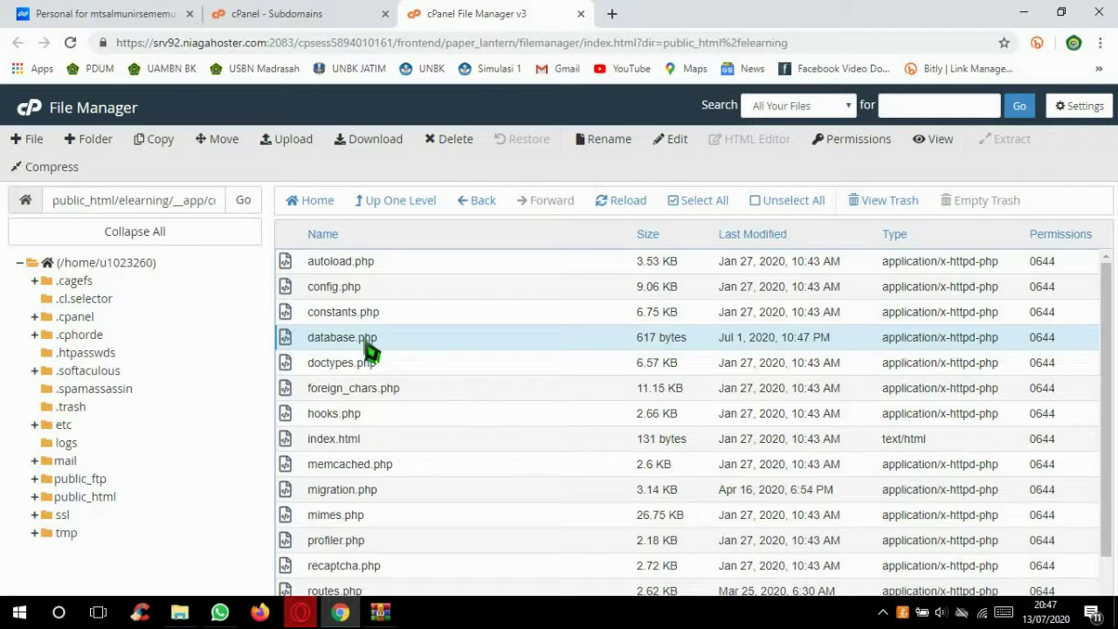
{"action": "left_click", "coordinate": [669, 141]}
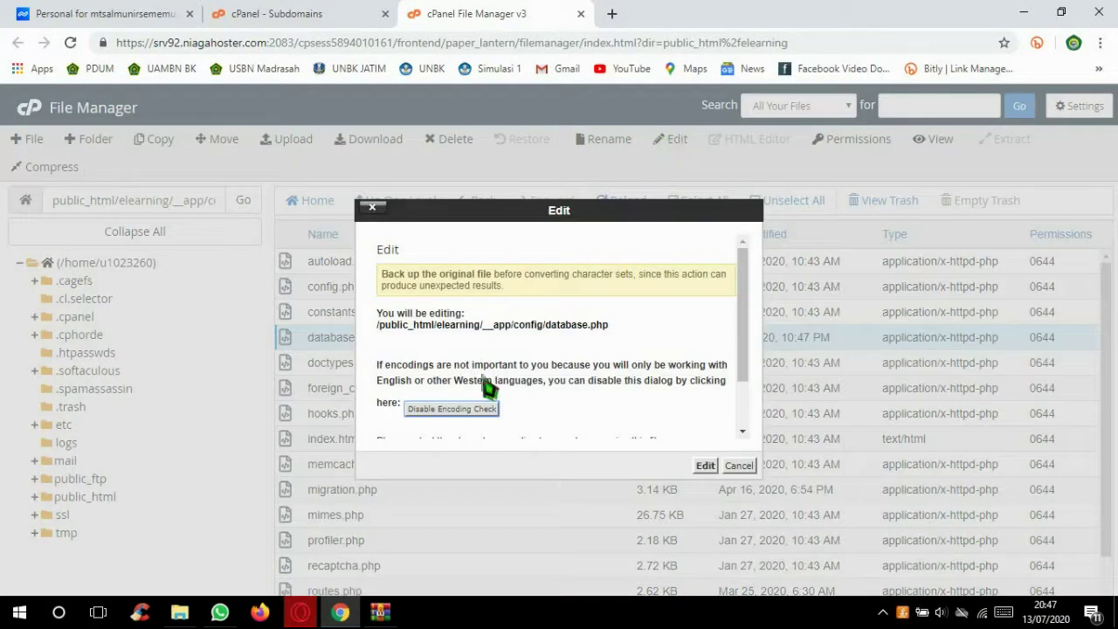
{"action": "scroll", "coordinate": [552, 393], "scroll_direction": "down", "scroll_amount": 2}
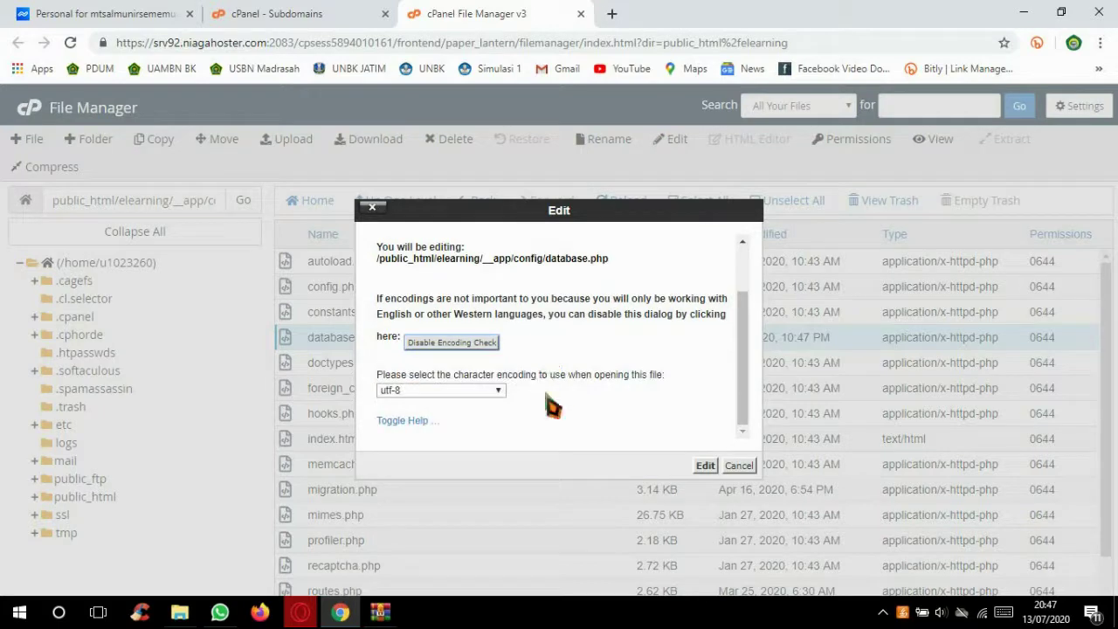
{"action": "left_click", "coordinate": [703, 466]}
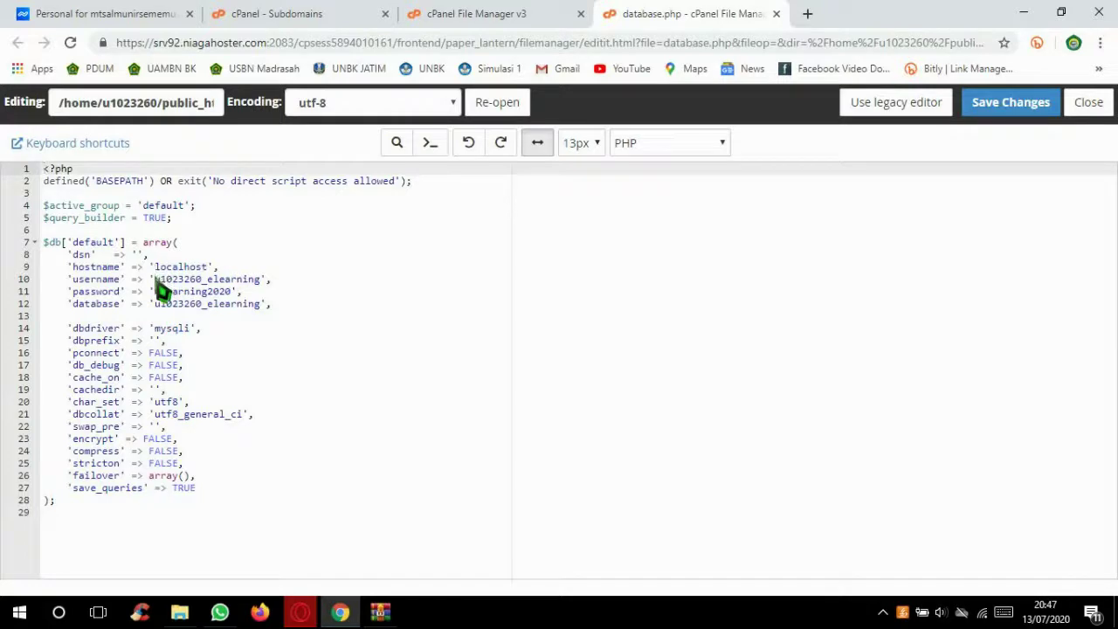
Open a blank Notepad document and place its window beside the database settings in database.php.
{"action": "left_click_drag", "start_coordinate": [156, 281], "coordinate": [260, 288]}
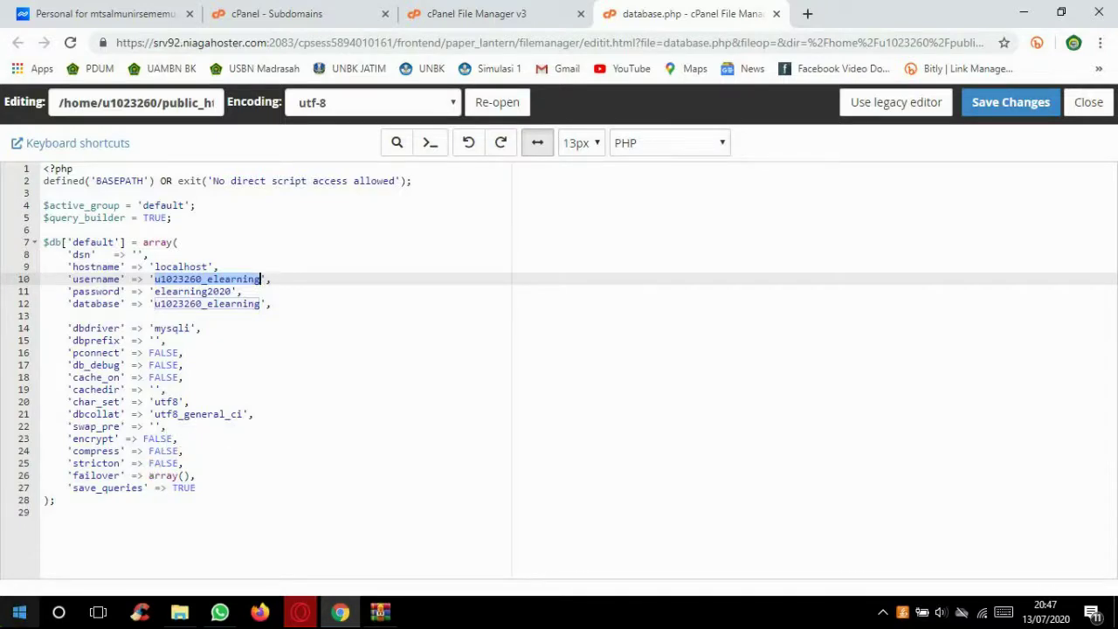
{"action": "left_click", "coordinate": [20, 612]}
{"action": "left_click", "coordinate": [300, 474]}
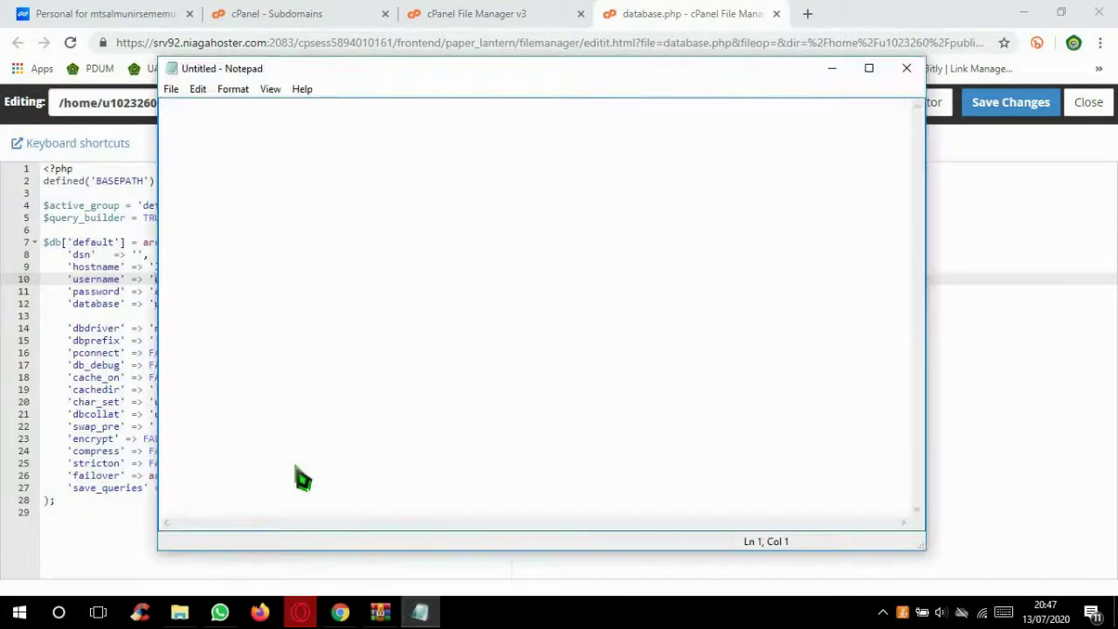
{"action": "left_click_drag", "start_coordinate": [454, 70], "coordinate": [591, 100]}
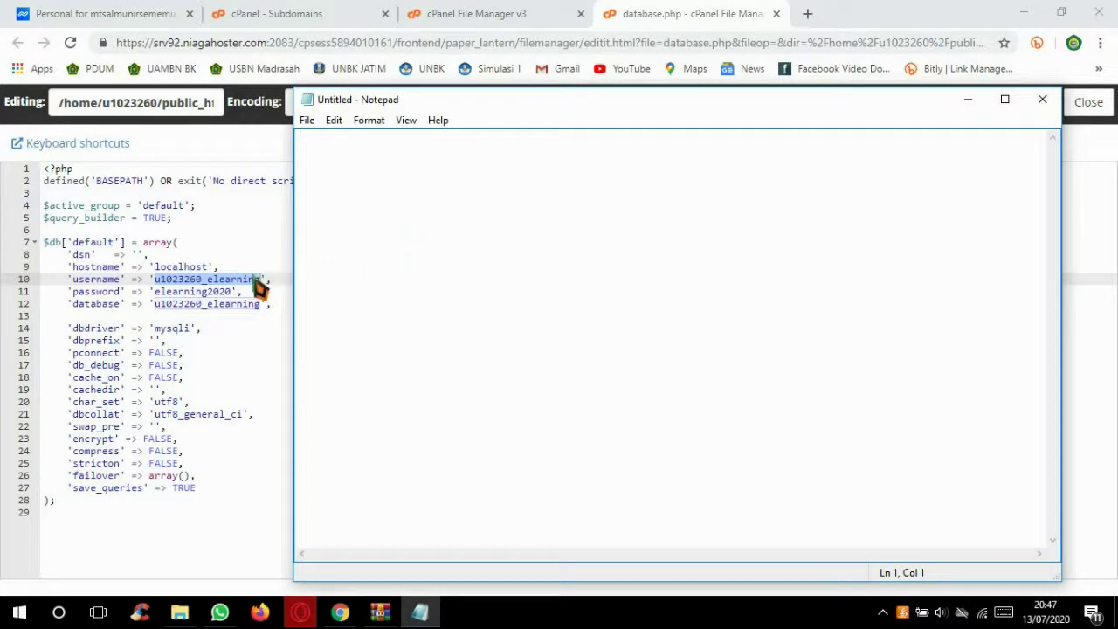
Copy the username entry from database.php into the Notepad document and start a new line below it.
{"action": "left_click", "coordinate": [251, 285]}
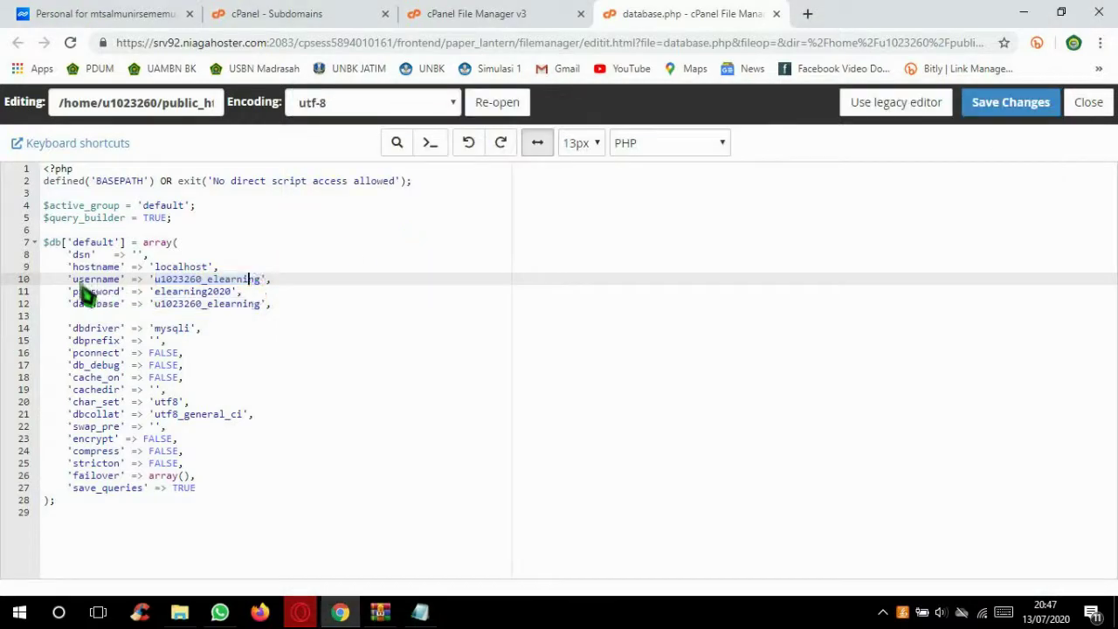
{"action": "left_click_drag", "start_coordinate": [70, 287], "coordinate": [267, 288]}
{"action": "key", "text": "ctrl+c"}
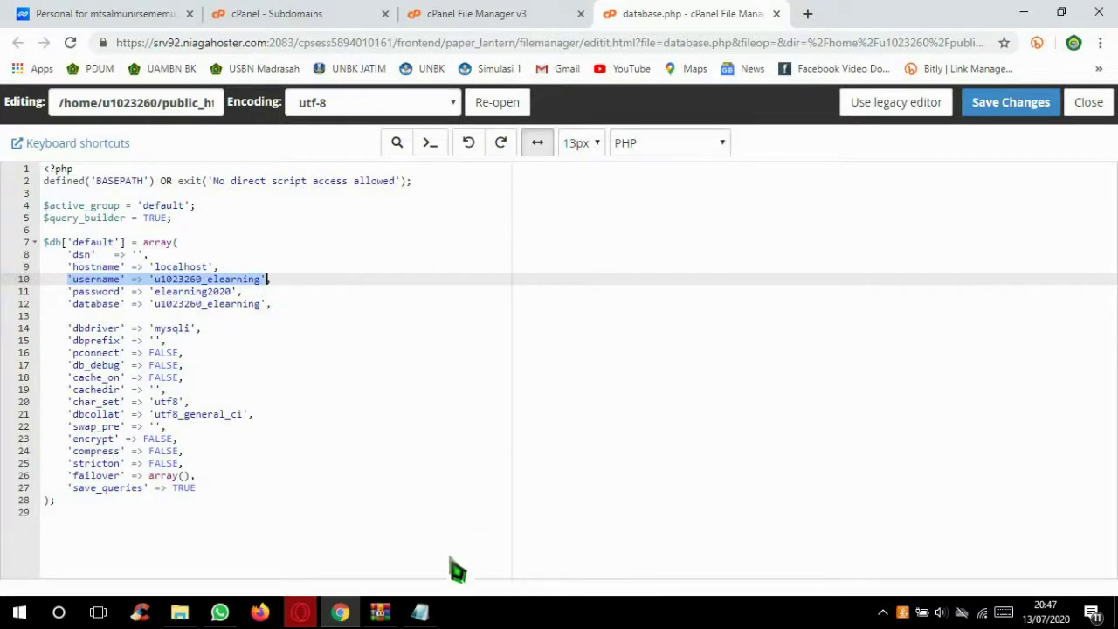
{"action": "left_click", "coordinate": [420, 612]}
{"action": "key", "text": "ctrl+v"}
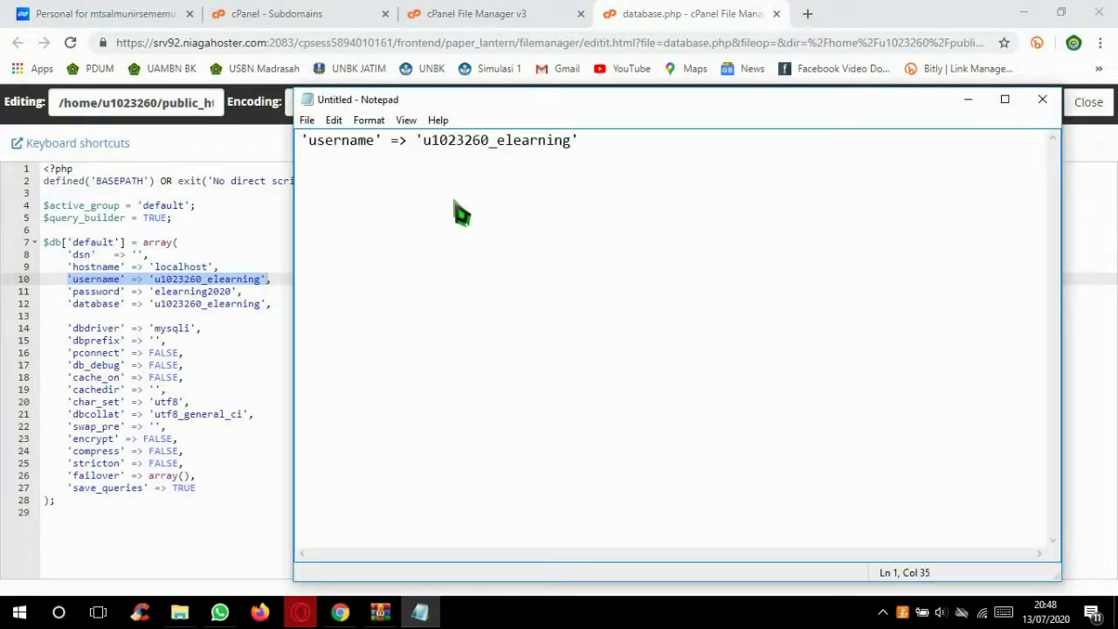
{"action": "key", "text": "Return"}
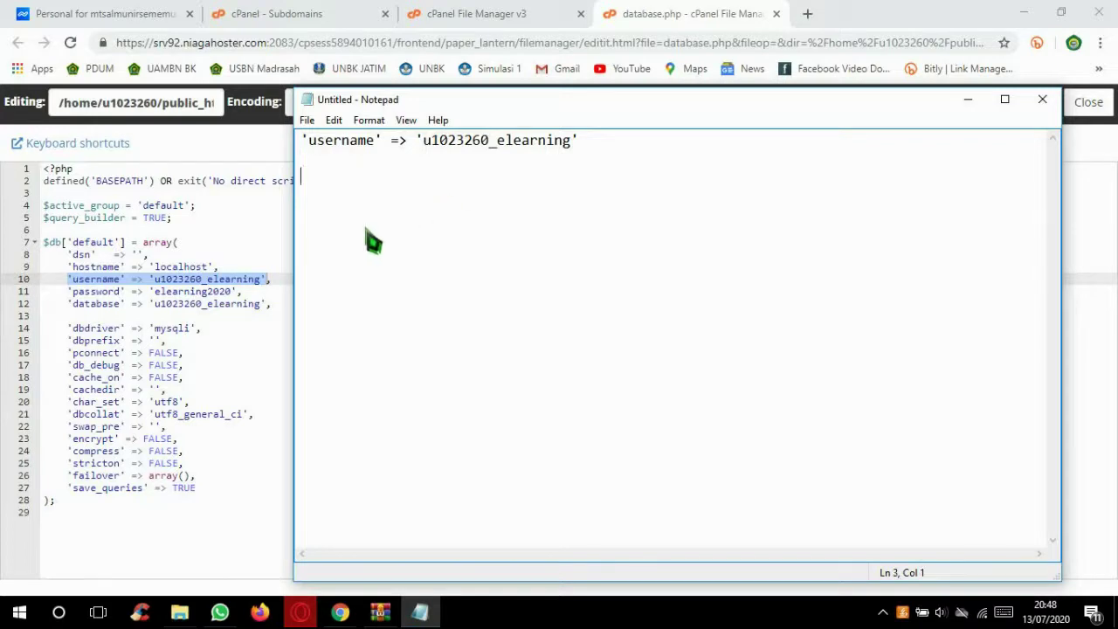
Copy the password entry from database.php into the Notepad document and start a new line below it.
{"action": "left_click_drag", "start_coordinate": [67, 291], "coordinate": [241, 297]}
{"action": "key", "text": "ctrl+c"}
{"action": "left_click", "coordinate": [419, 611]}
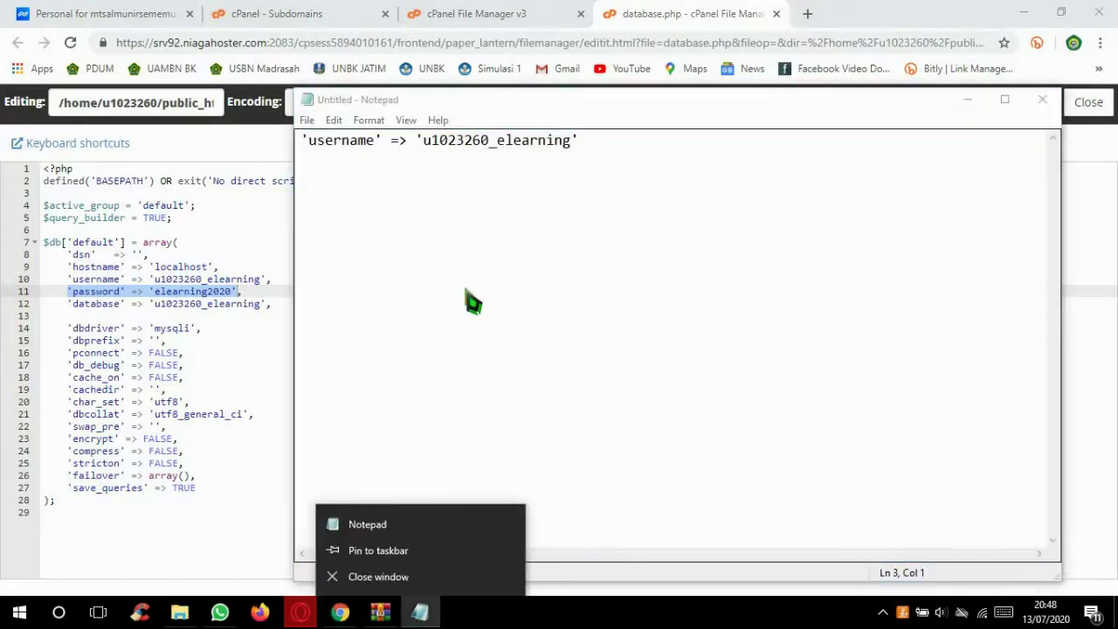
{"action": "left_click", "coordinate": [449, 262]}
{"action": "key", "text": "ctrl+v"}
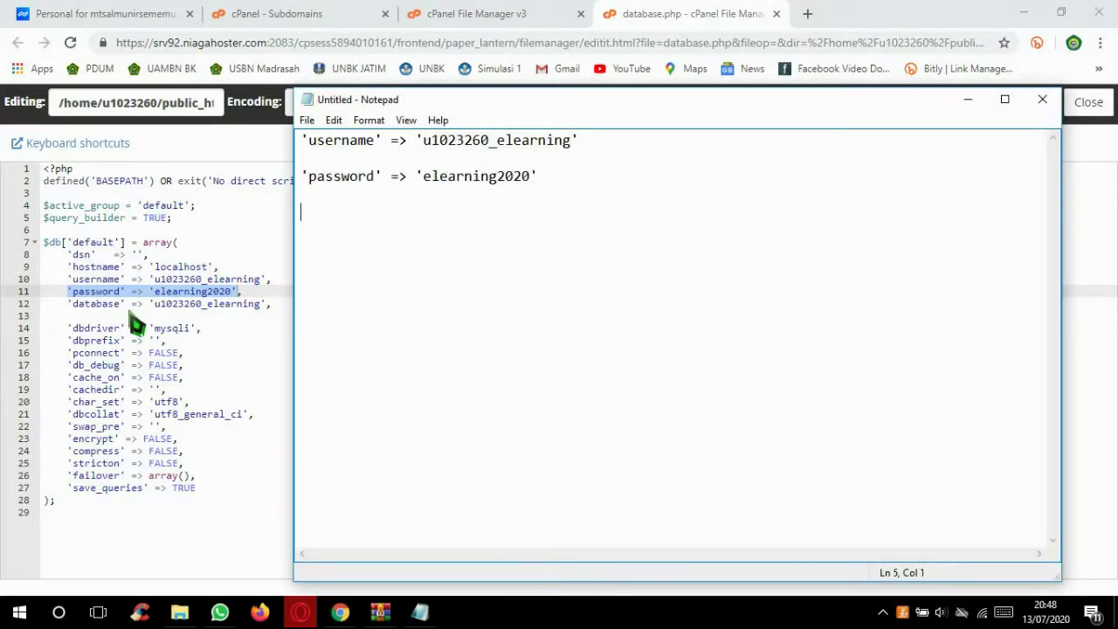
Copy the database entry from database.php into the Notepad document below the password entry.
{"action": "left_click_drag", "start_coordinate": [70, 306], "coordinate": [250, 304]}
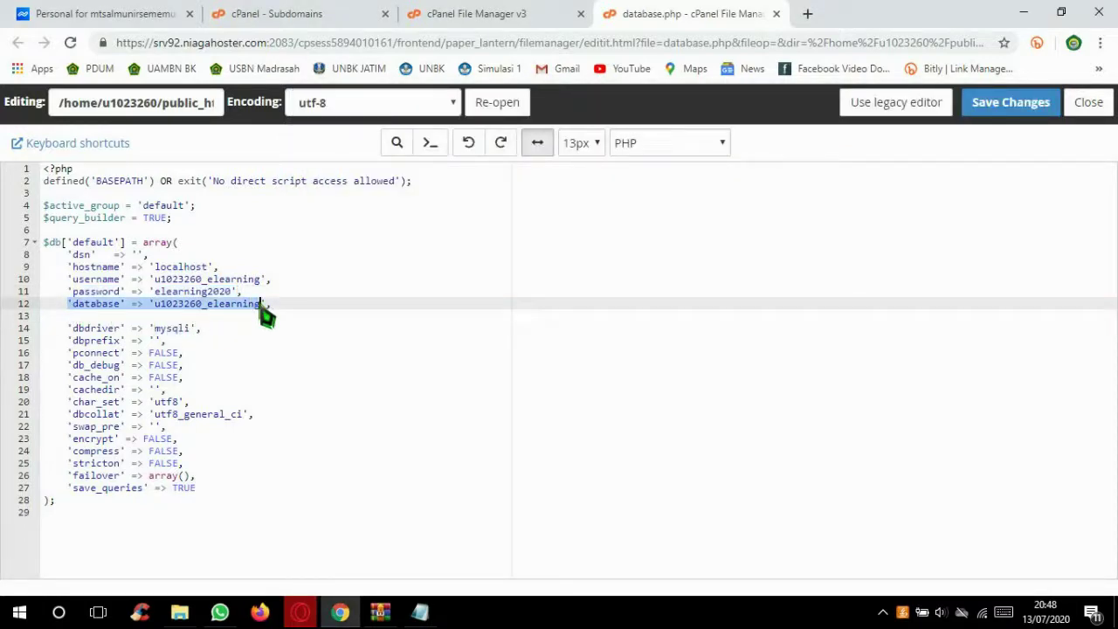
{"action": "left_click", "coordinate": [419, 612]}
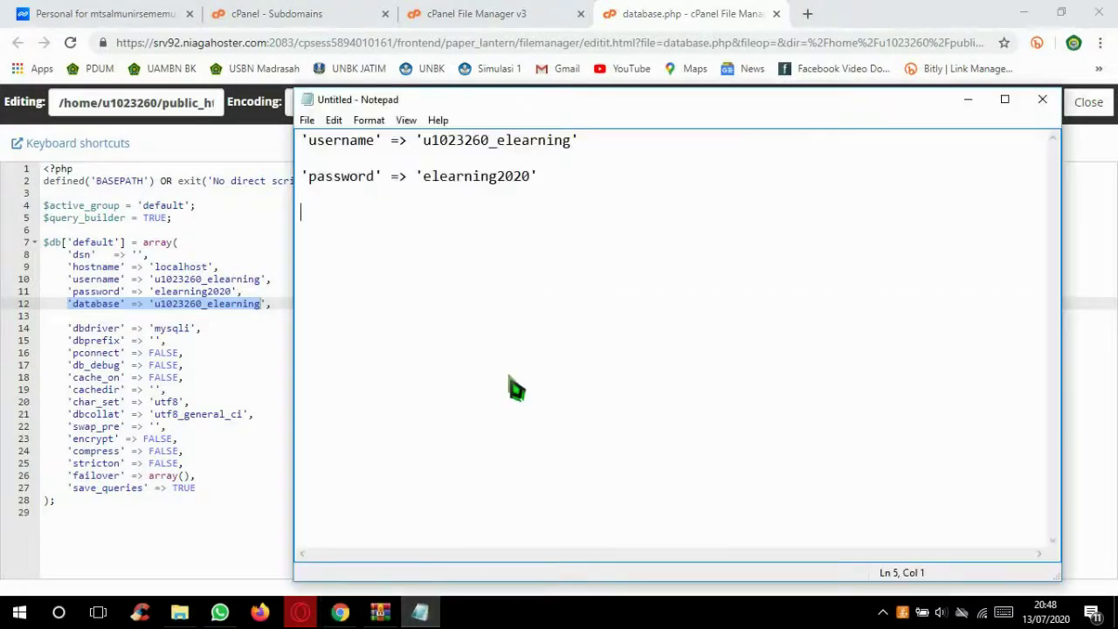
{"action": "type", "text": "'database' => 'u1023260_elearning"}
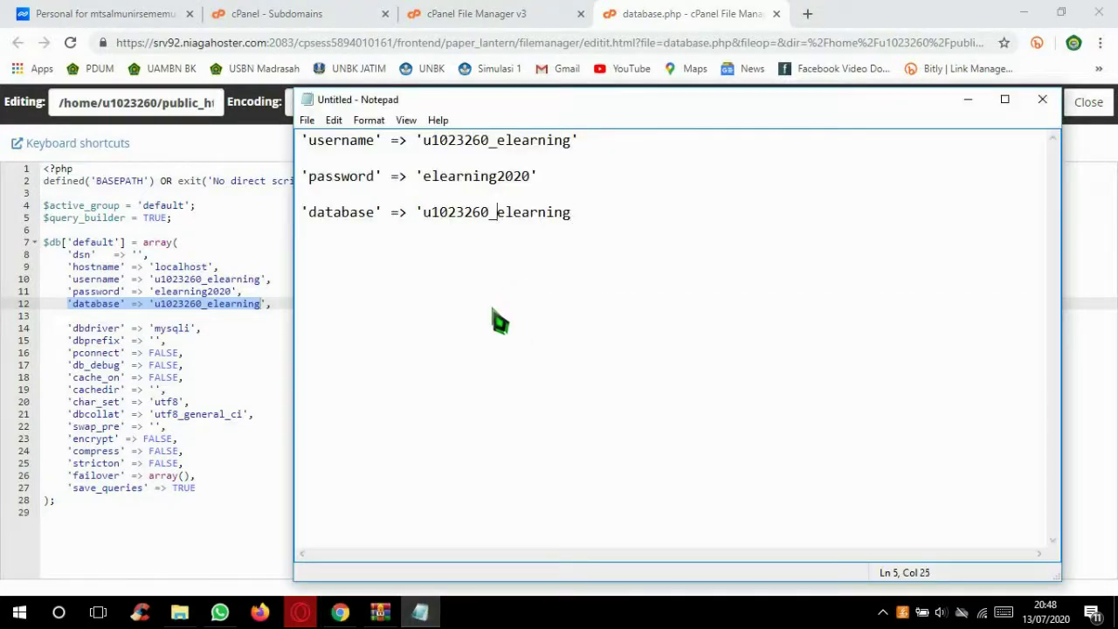
Switch back to Chrome, close the database.php editor and return to the public_html/elearning/__app folder.
{"action": "left_click", "coordinate": [169, 543]}
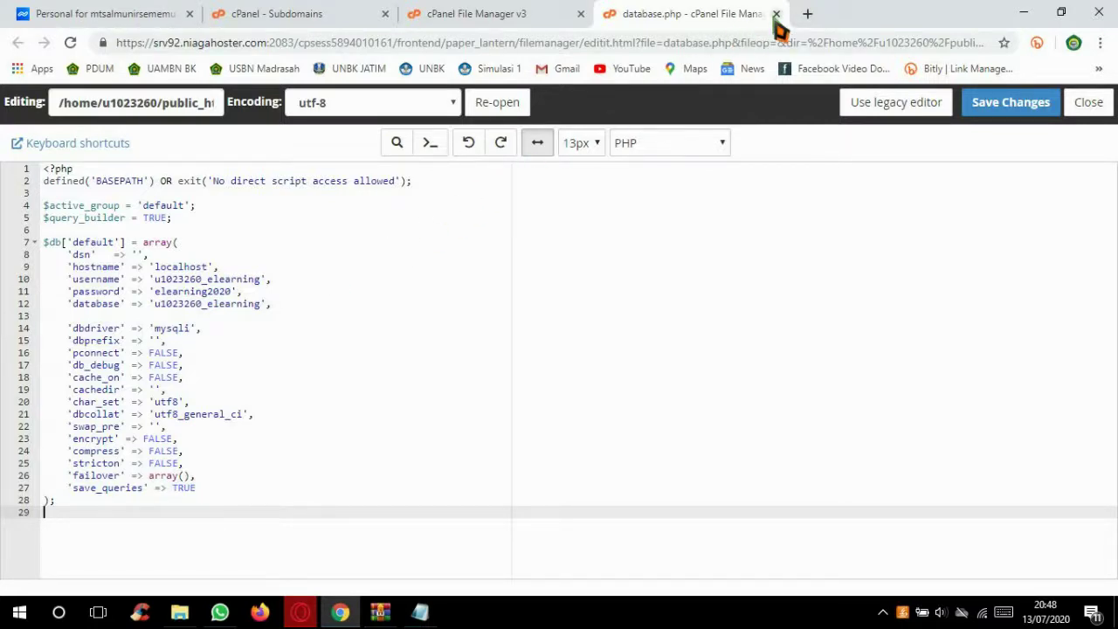
{"action": "left_click", "coordinate": [776, 14]}
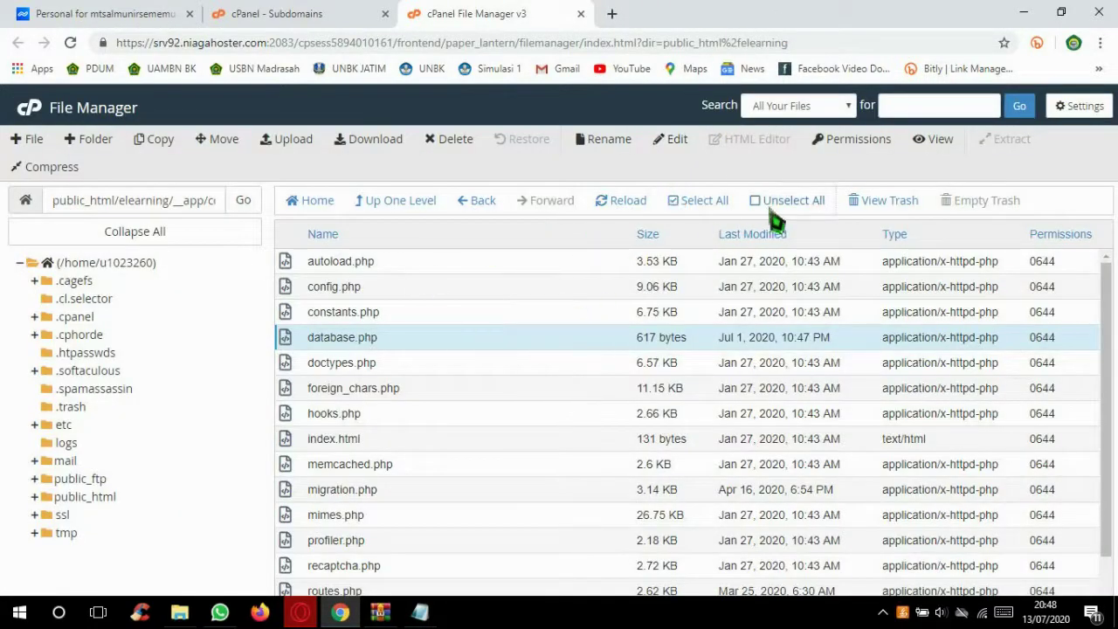
{"action": "left_click", "coordinate": [376, 208]}
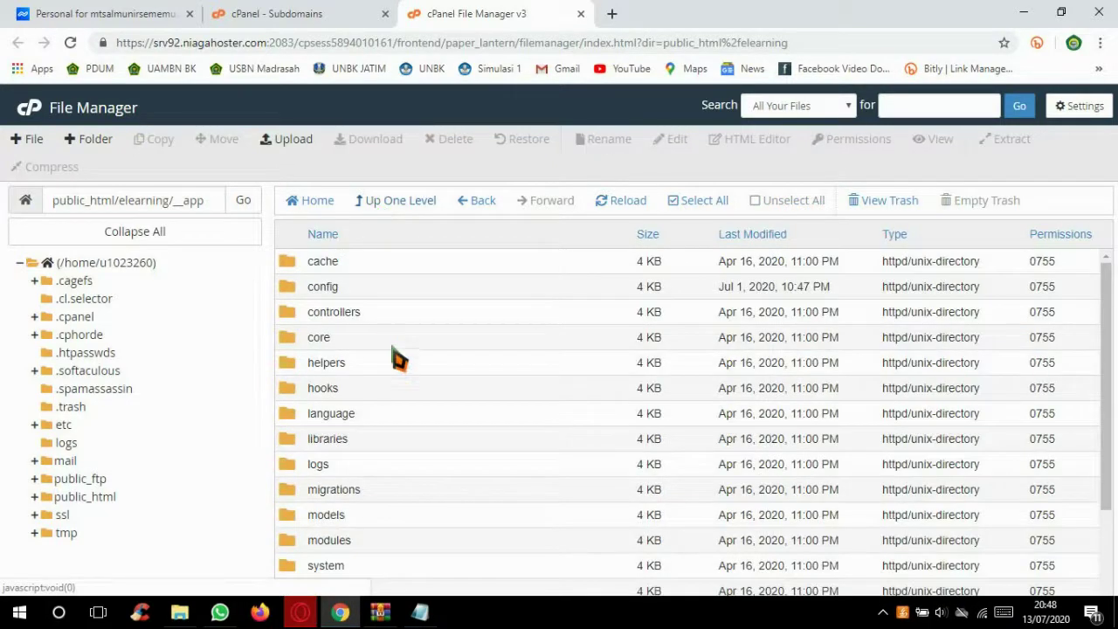
{"action": "scroll", "coordinate": [392, 357], "scroll_direction": "down", "scroll_amount": 3}
{"action": "scroll", "coordinate": [392, 370], "scroll_direction": "up", "scroll_amount": 2}
{"action": "left_click", "coordinate": [393, 203]}
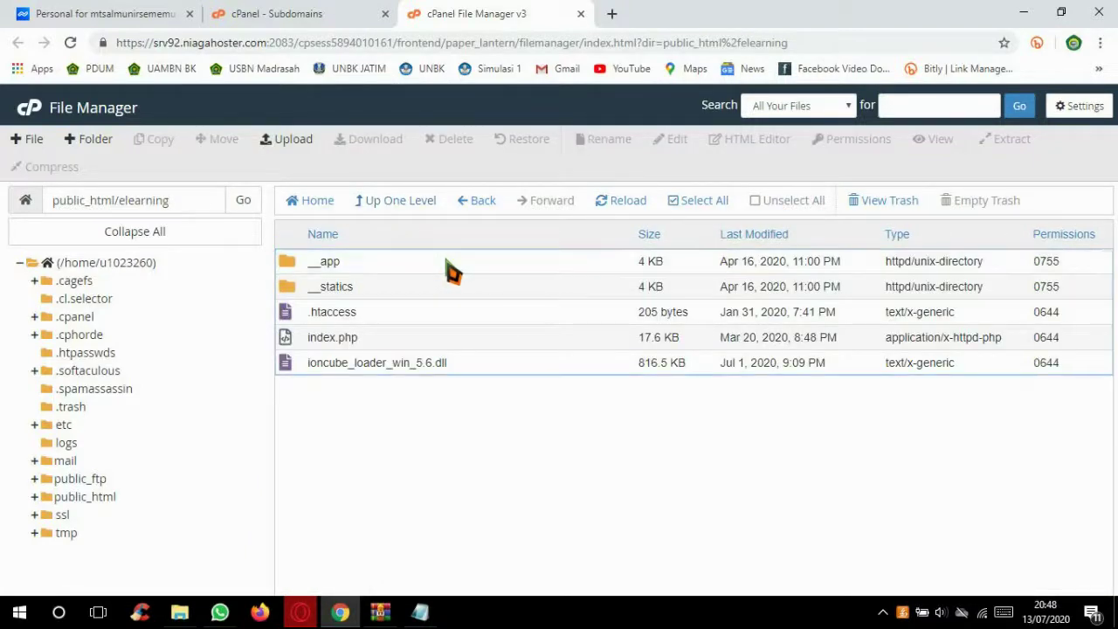
{"action": "double_click", "coordinate": [447, 264]}
{"action": "scroll", "coordinate": [445, 314], "scroll_direction": "down", "scroll_amount": 3}
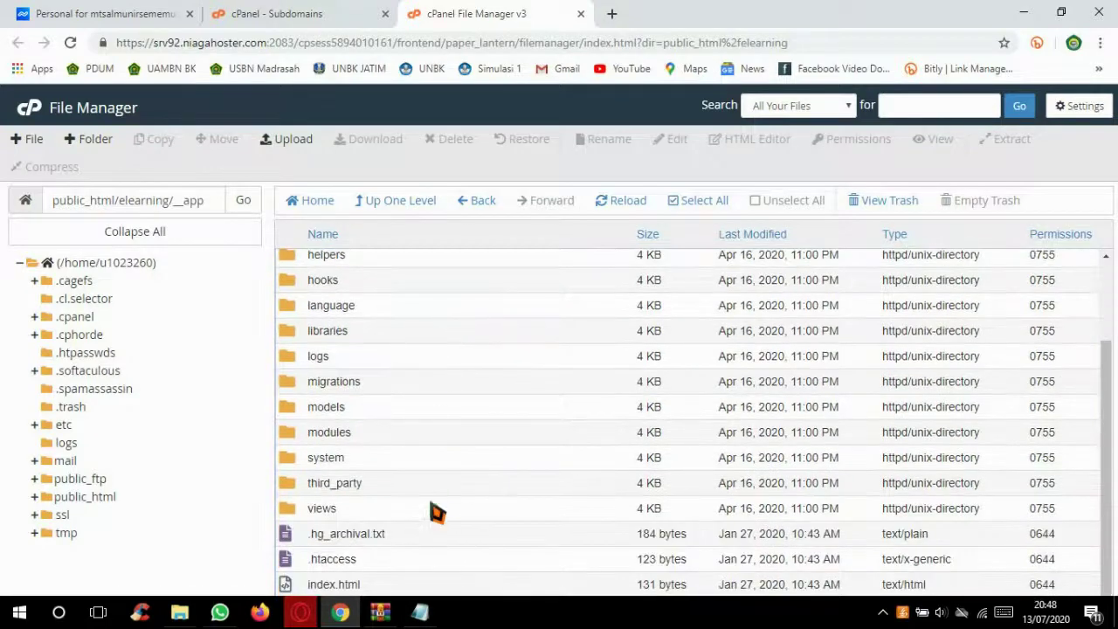
Upload the hosting archive from the Download library to the public_html/elearning/__app folder.
{"action": "left_click", "coordinate": [288, 142]}
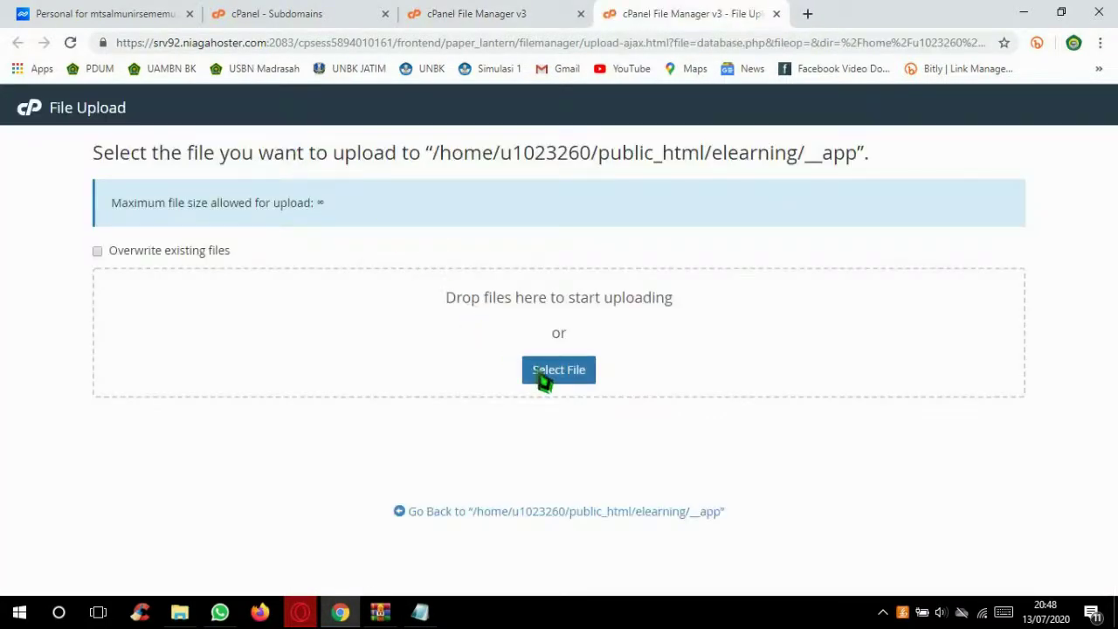
{"action": "left_click", "coordinate": [546, 373]}
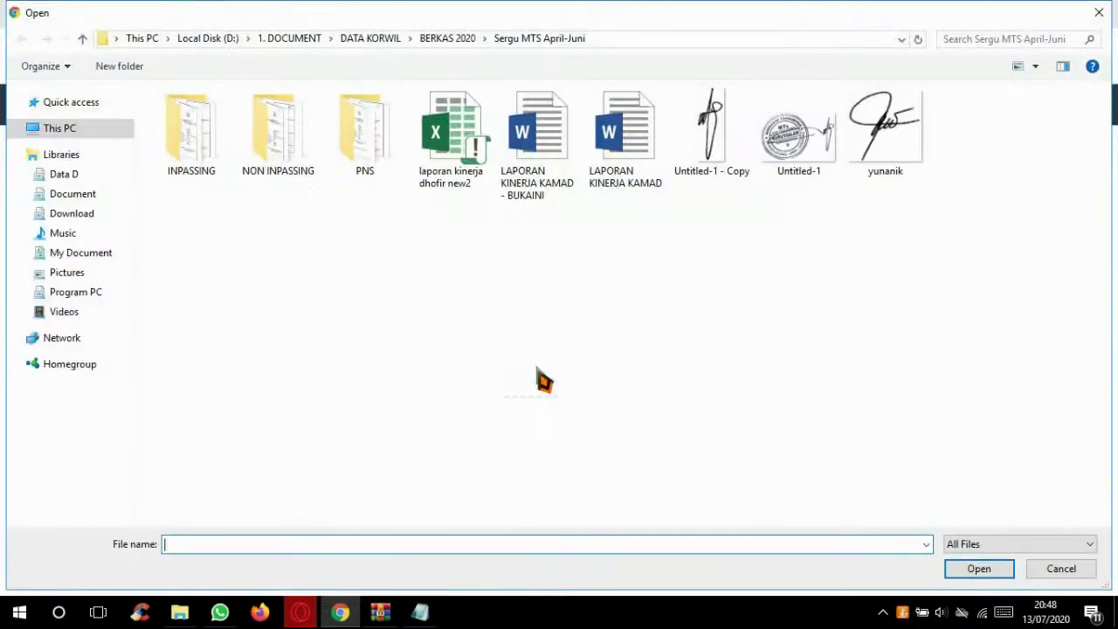
{"action": "left_click", "coordinate": [91, 216]}
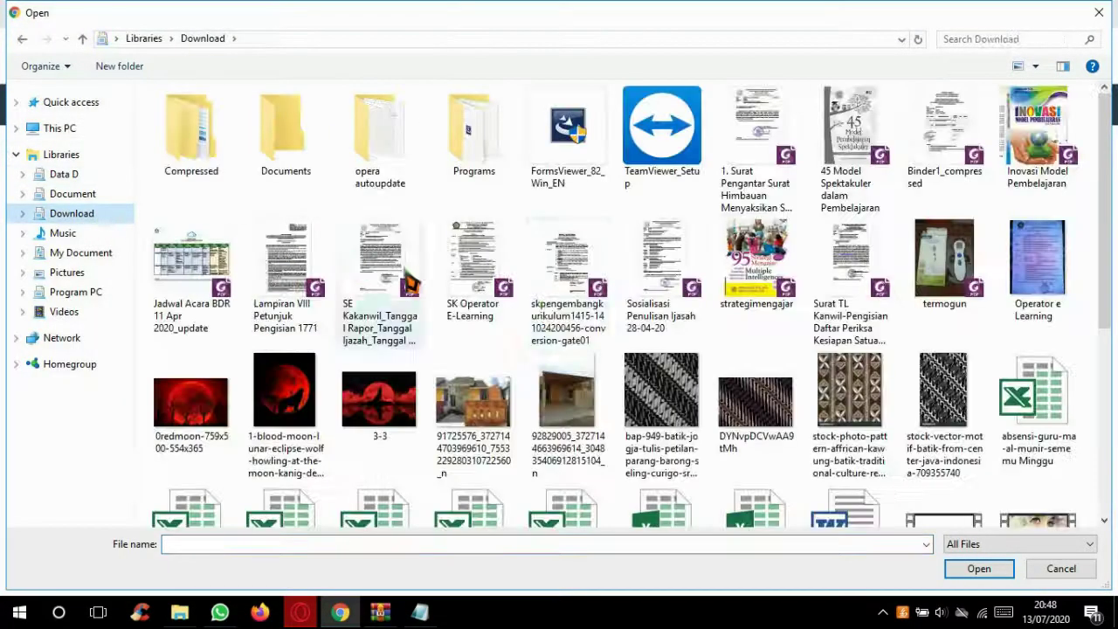
{"action": "scroll", "coordinate": [756, 289], "scroll_direction": "down", "scroll_amount": 3}
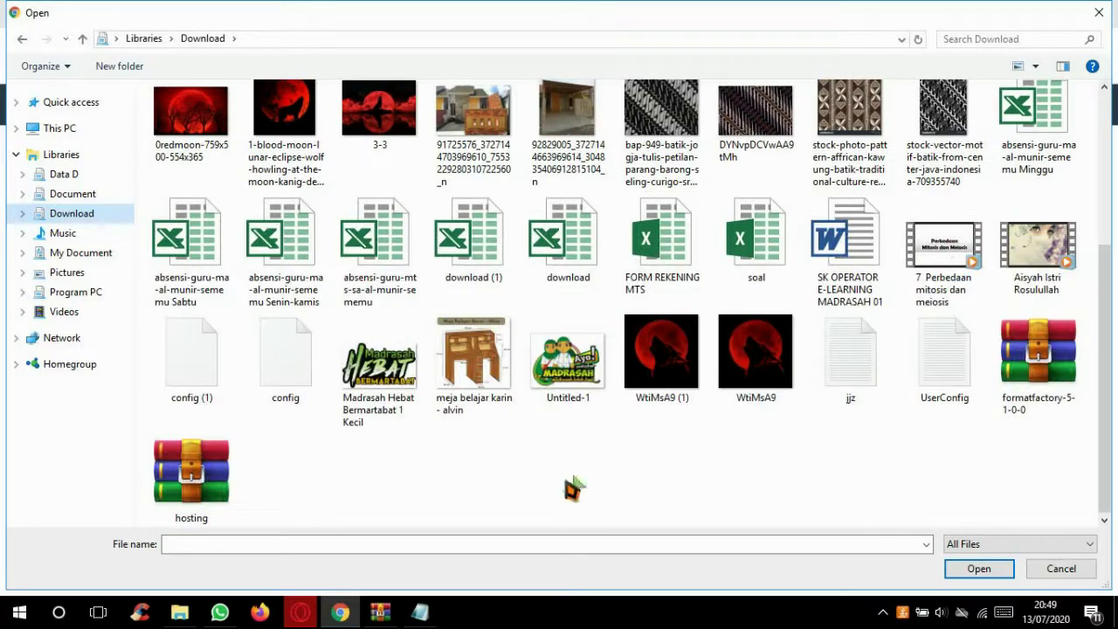
{"action": "left_click", "coordinate": [209, 498]}
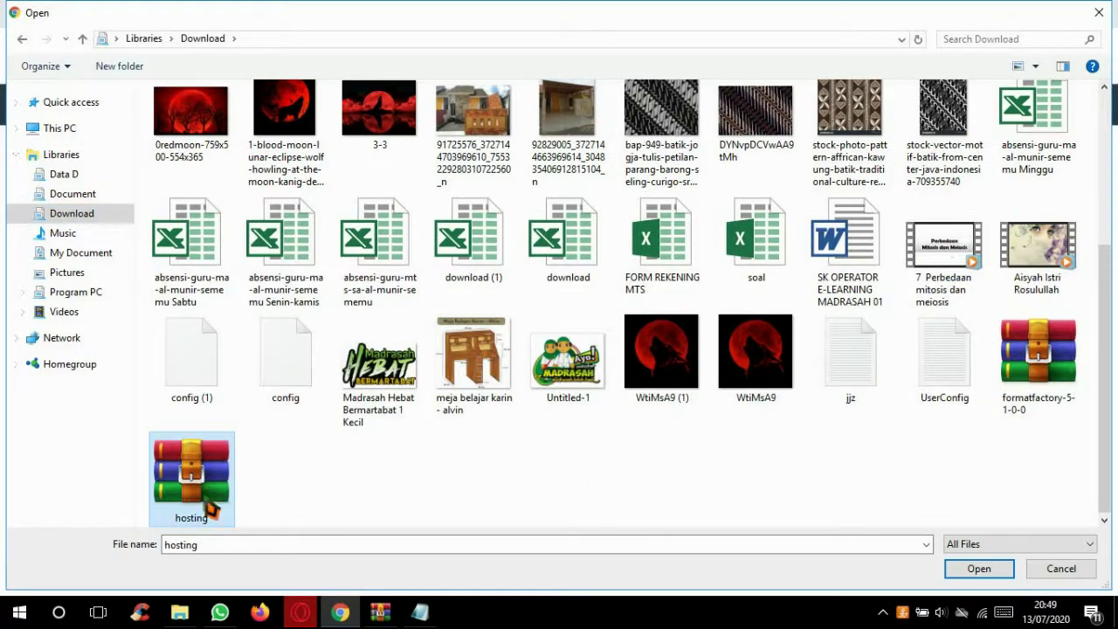
{"action": "left_click", "coordinate": [957, 568]}
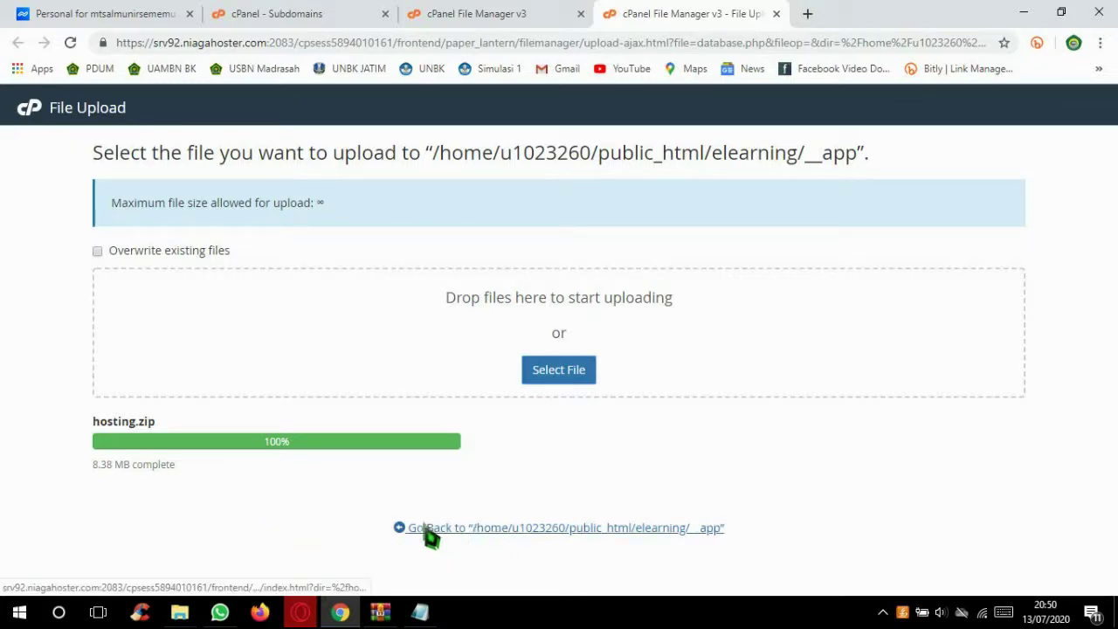
Return to the __app folder and extract hosting.zip into /public_html/elearning/__app.
{"action": "left_click", "coordinate": [499, 529]}
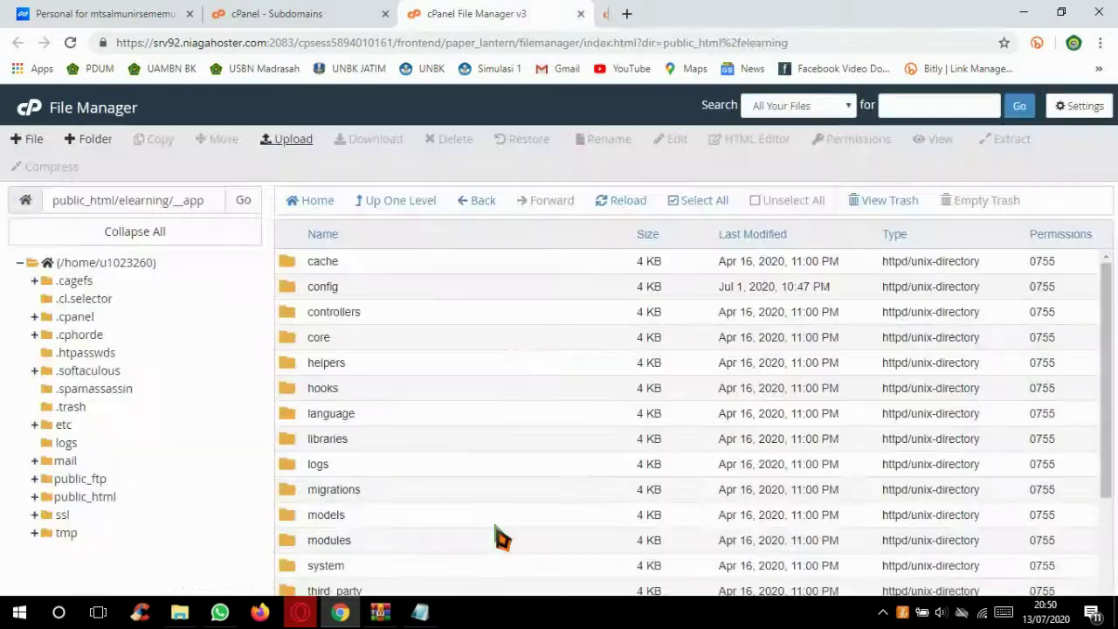
{"action": "scroll", "coordinate": [479, 411], "scroll_direction": "down", "scroll_amount": 2}
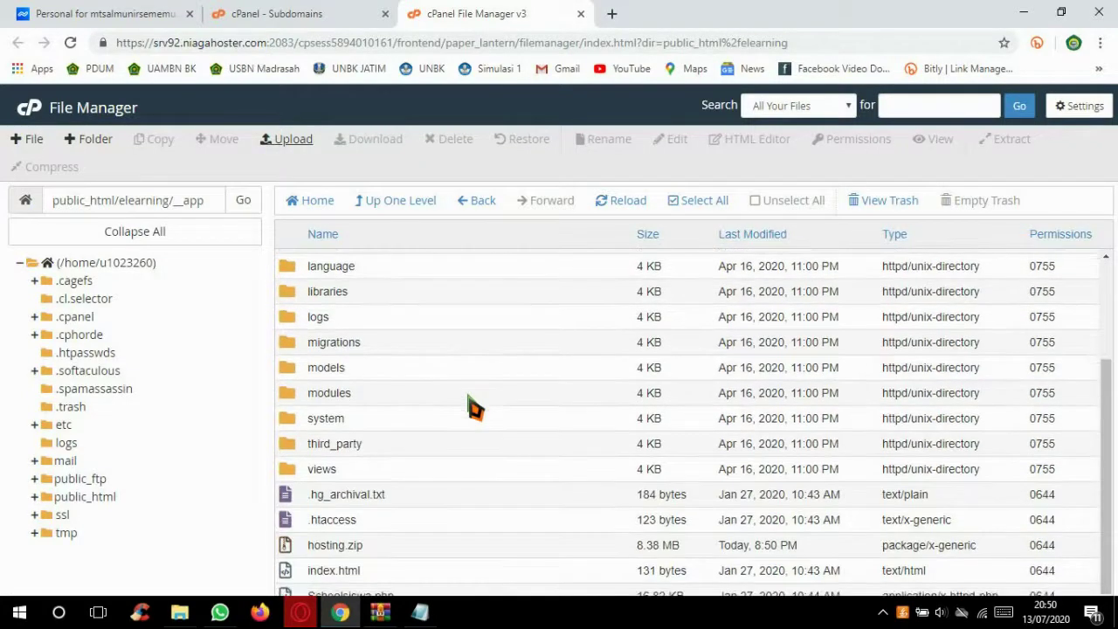
{"action": "left_click", "coordinate": [352, 550]}
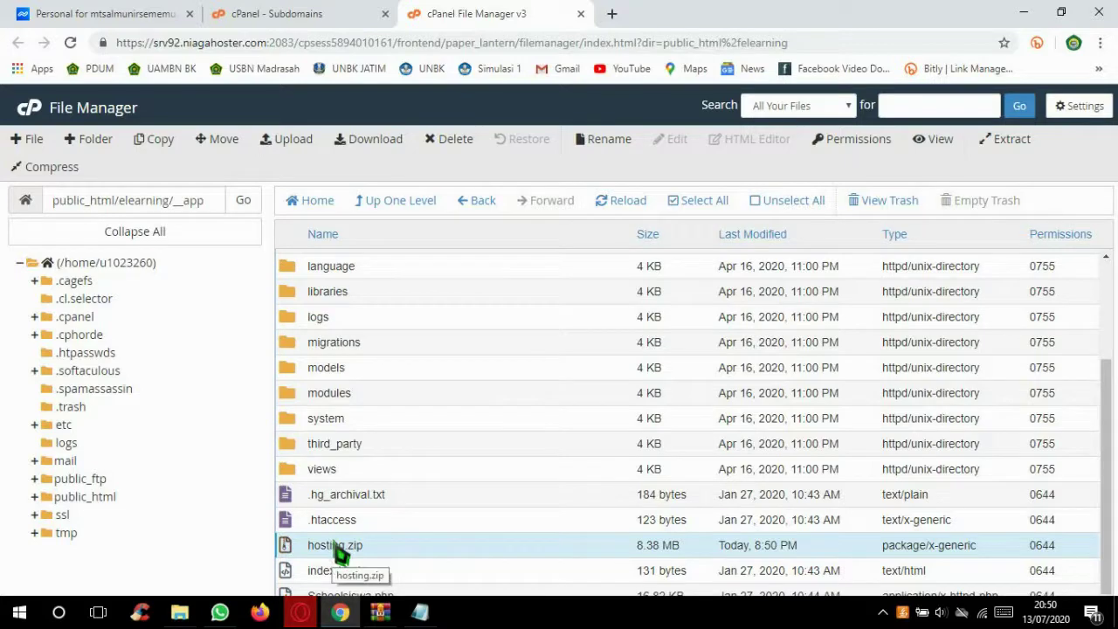
{"action": "right_click", "coordinate": [340, 549]}
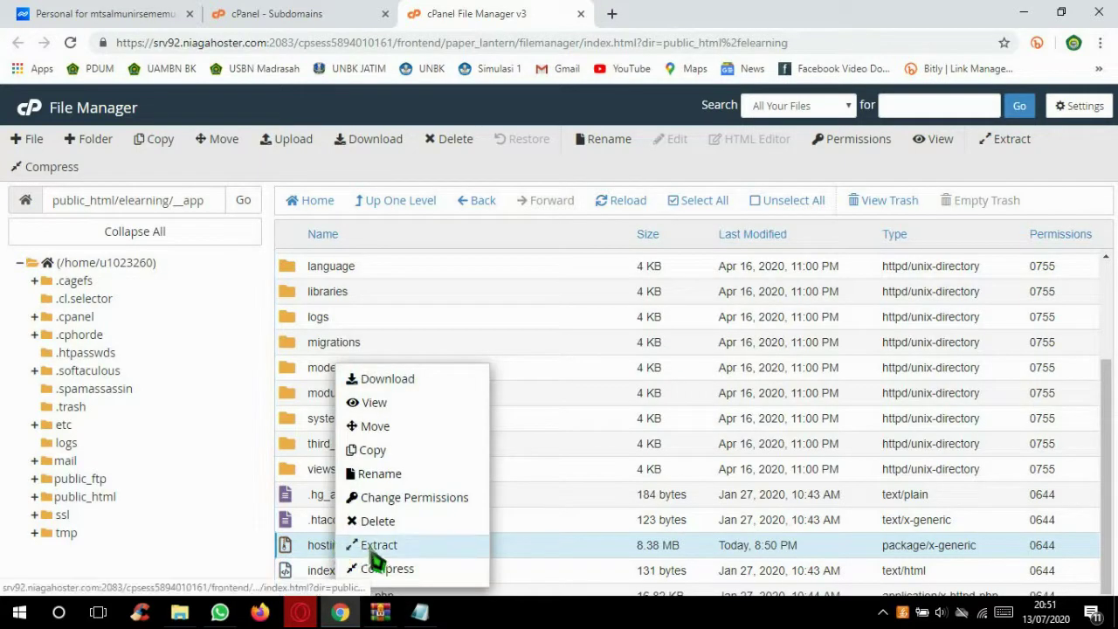
{"action": "left_click", "coordinate": [373, 550]}
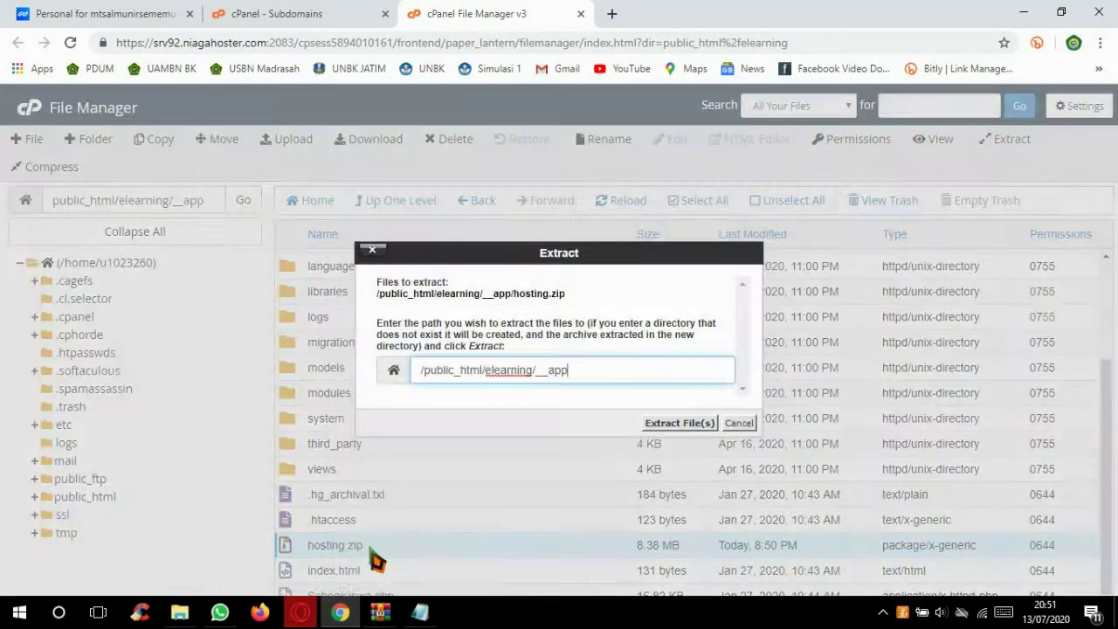
{"action": "left_click", "coordinate": [664, 427]}
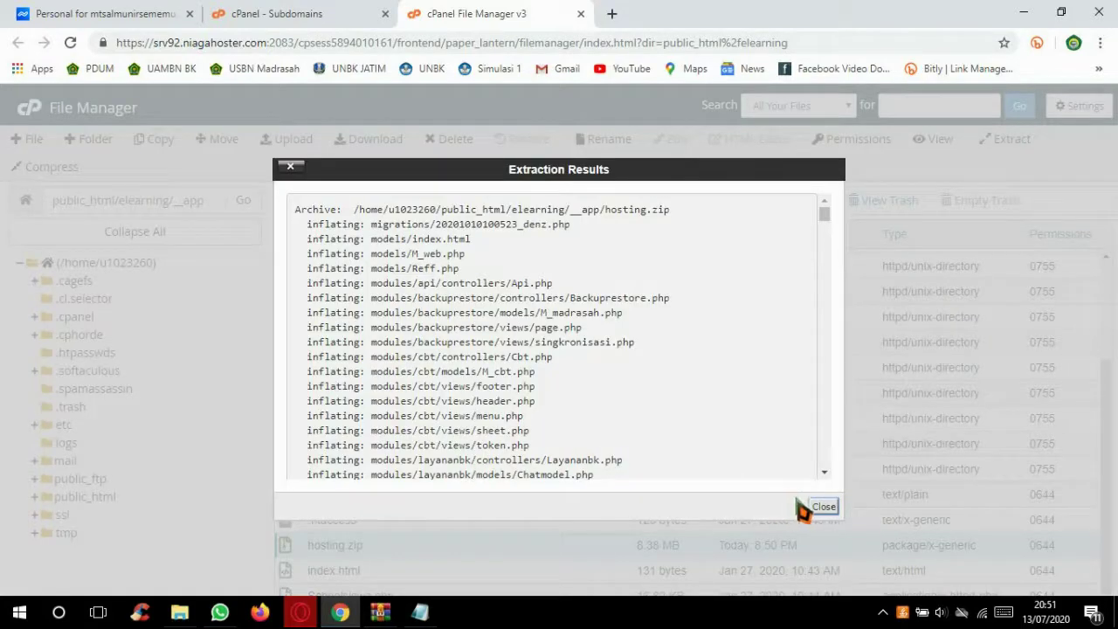
{"action": "left_click", "coordinate": [823, 507]}
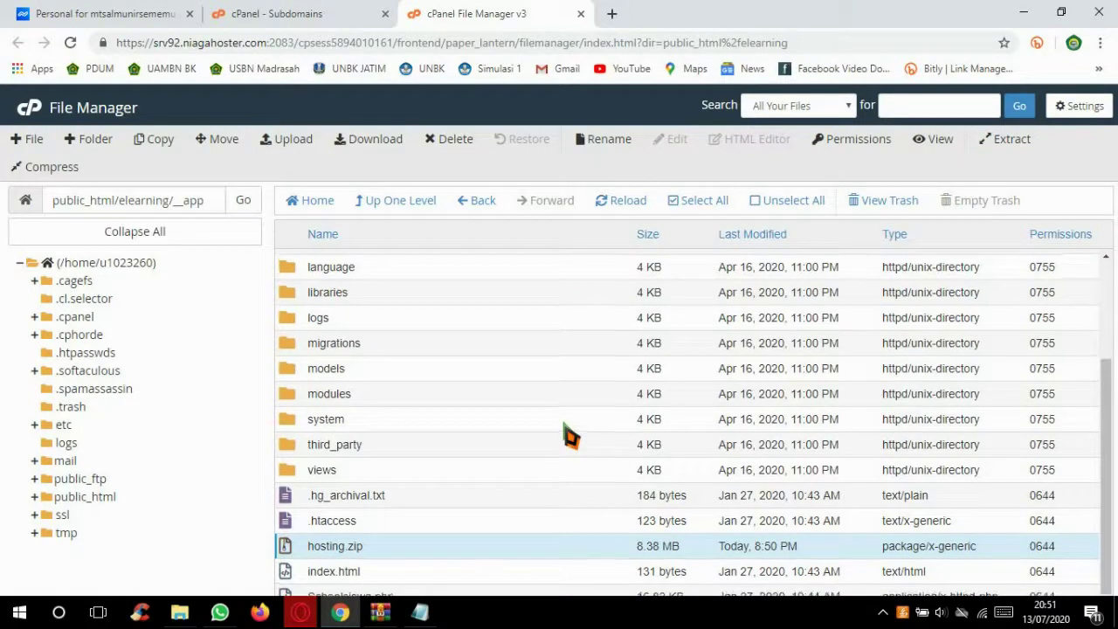
Move hosting.zip in the __app folder to the trash.
{"action": "scroll", "coordinate": [570, 435], "scroll_direction": "down", "scroll_amount": 2}
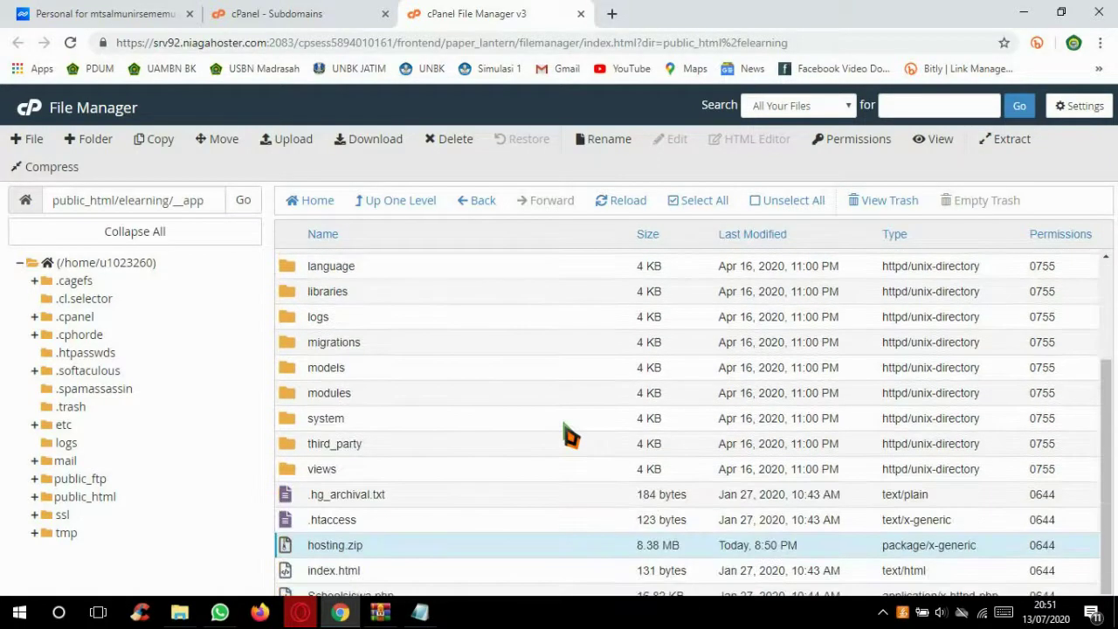
{"action": "right_click", "coordinate": [347, 552]}
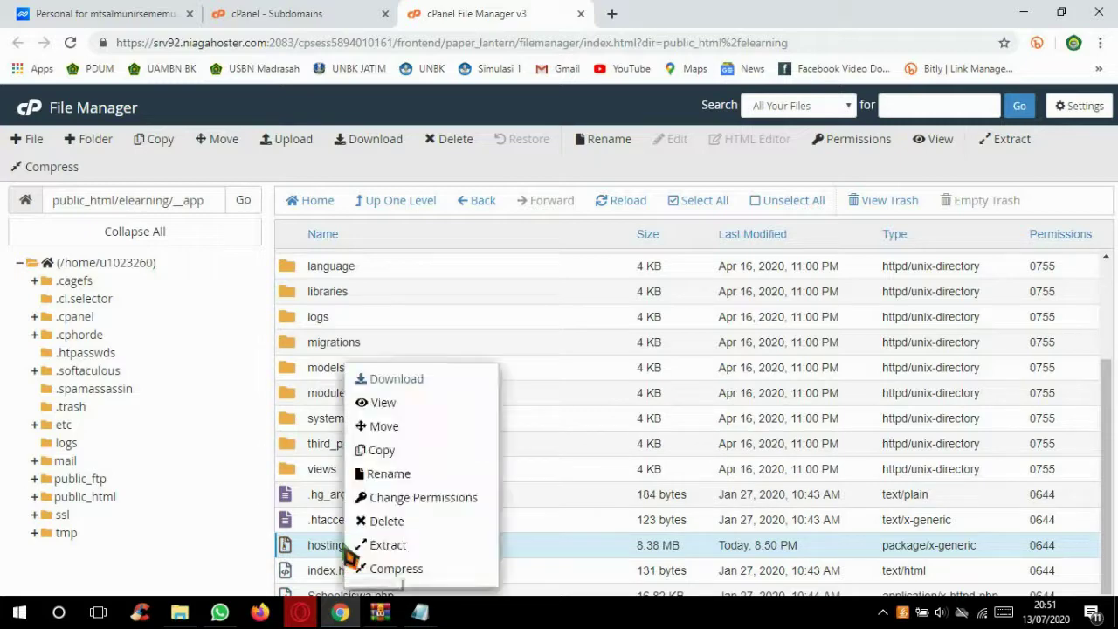
{"action": "left_click", "coordinate": [372, 521]}
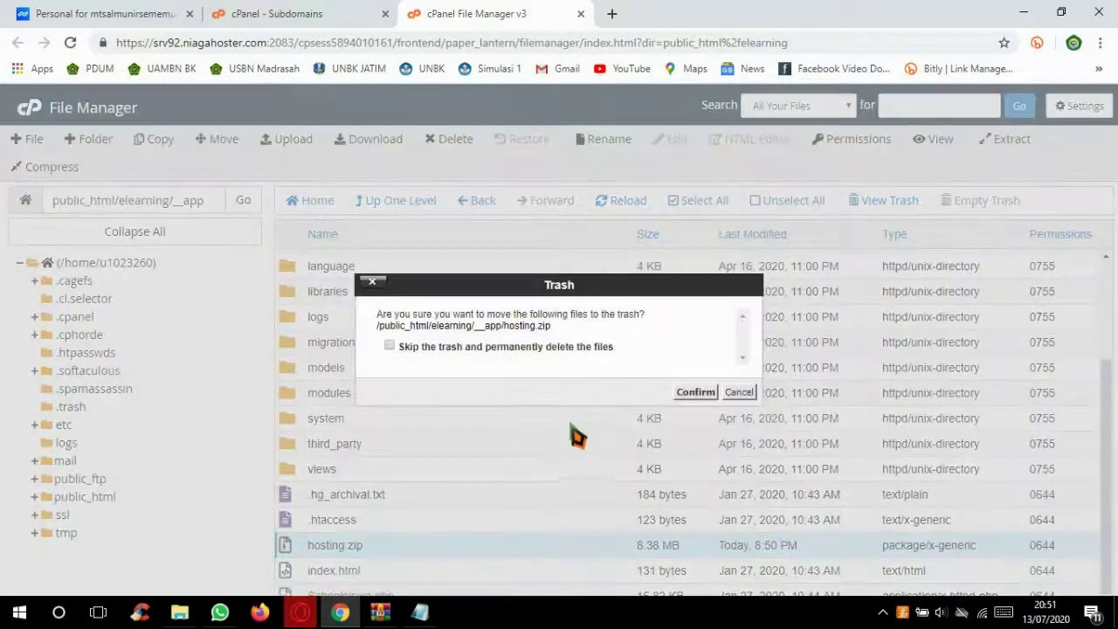
{"action": "left_click", "coordinate": [690, 393]}
Open the config folder inside __app and check the modification dates of its files.
{"action": "scroll", "coordinate": [486, 511], "scroll_direction": "up", "scroll_amount": 2}
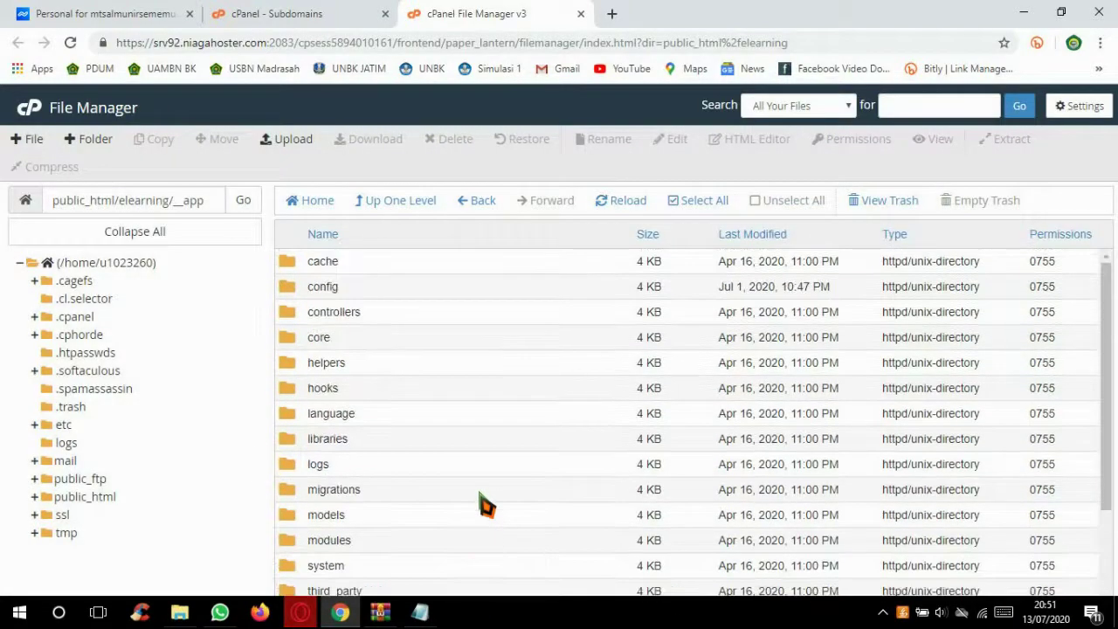
{"action": "scroll", "coordinate": [461, 491], "scroll_direction": "down", "scroll_amount": 2}
{"action": "scroll", "coordinate": [469, 483], "scroll_direction": "up", "scroll_amount": 2}
{"action": "double_click", "coordinate": [333, 292]}
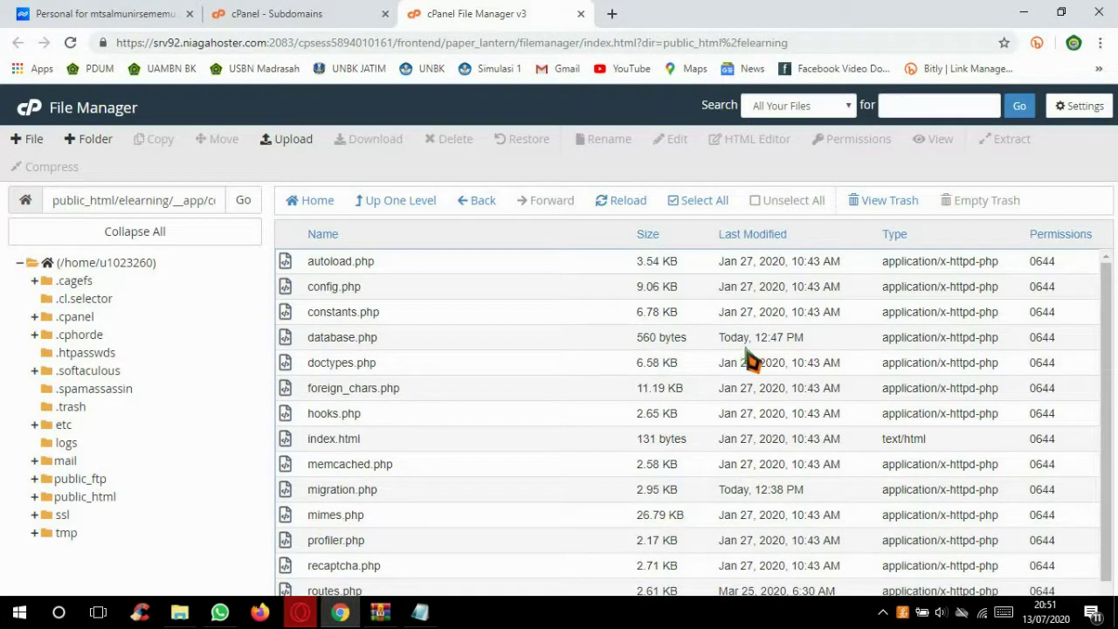
{"action": "scroll", "coordinate": [757, 376], "scroll_direction": "down", "scroll_amount": 1}
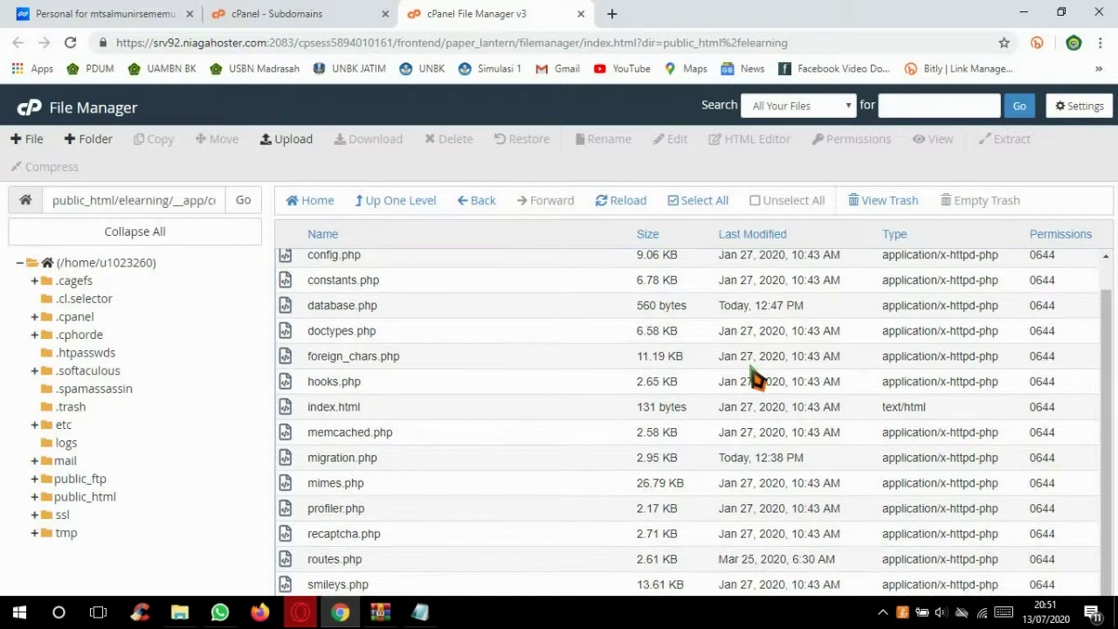
{"action": "scroll", "coordinate": [757, 375], "scroll_direction": "up", "scroll_amount": 1}
{"action": "scroll", "coordinate": [754, 375], "scroll_direction": "down", "scroll_amount": 1}
{"action": "scroll", "coordinate": [766, 324], "scroll_direction": "up", "scroll_amount": 1}
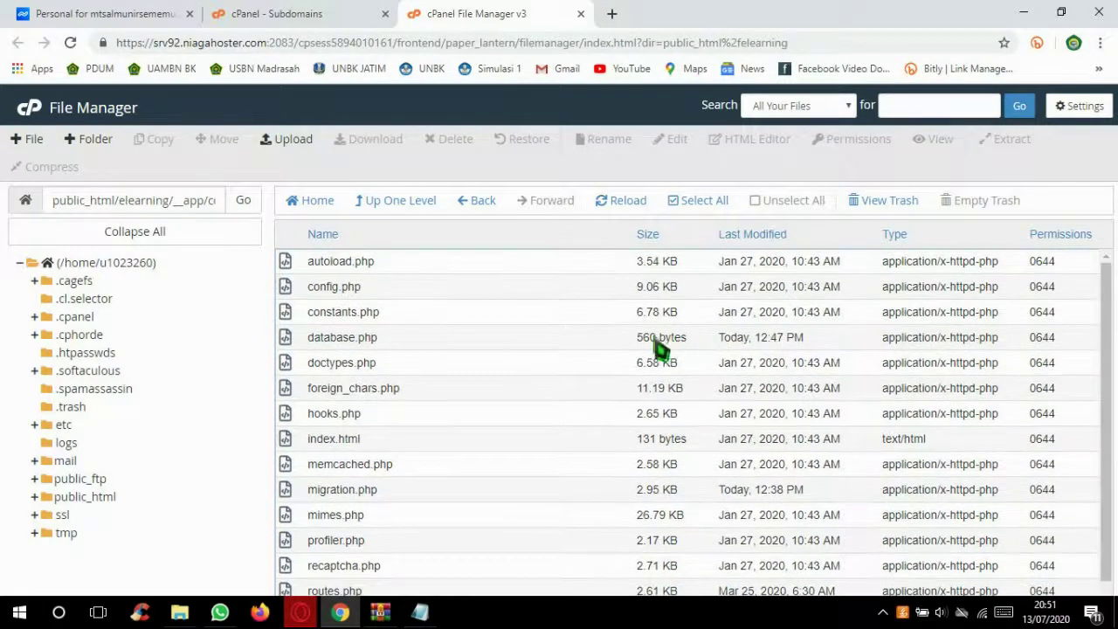
Open the replaced database.php for editing with utf-8 encoding.
{"action": "left_click", "coordinate": [389, 348]}
{"action": "right_click", "coordinate": [389, 347]}
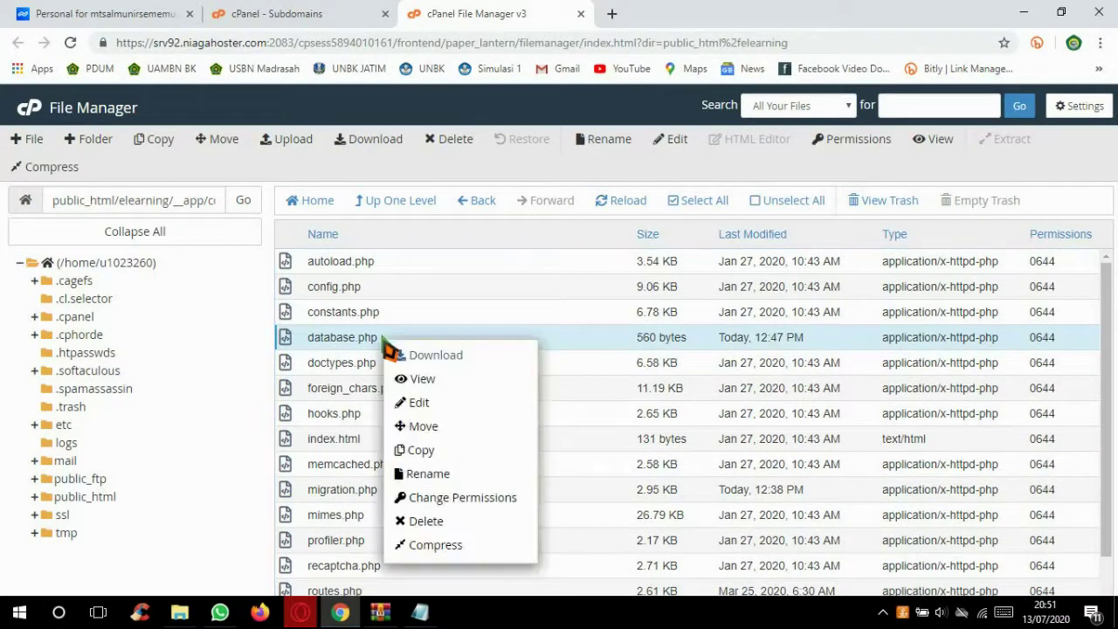
{"action": "left_click", "coordinate": [431, 402]}
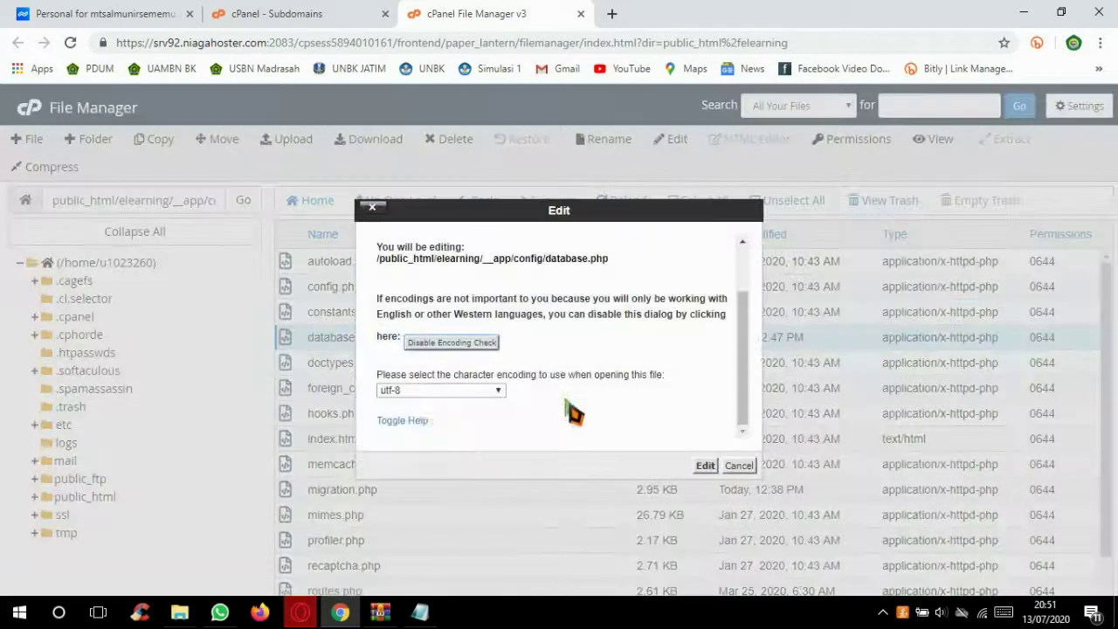
{"action": "left_click", "coordinate": [704, 465]}
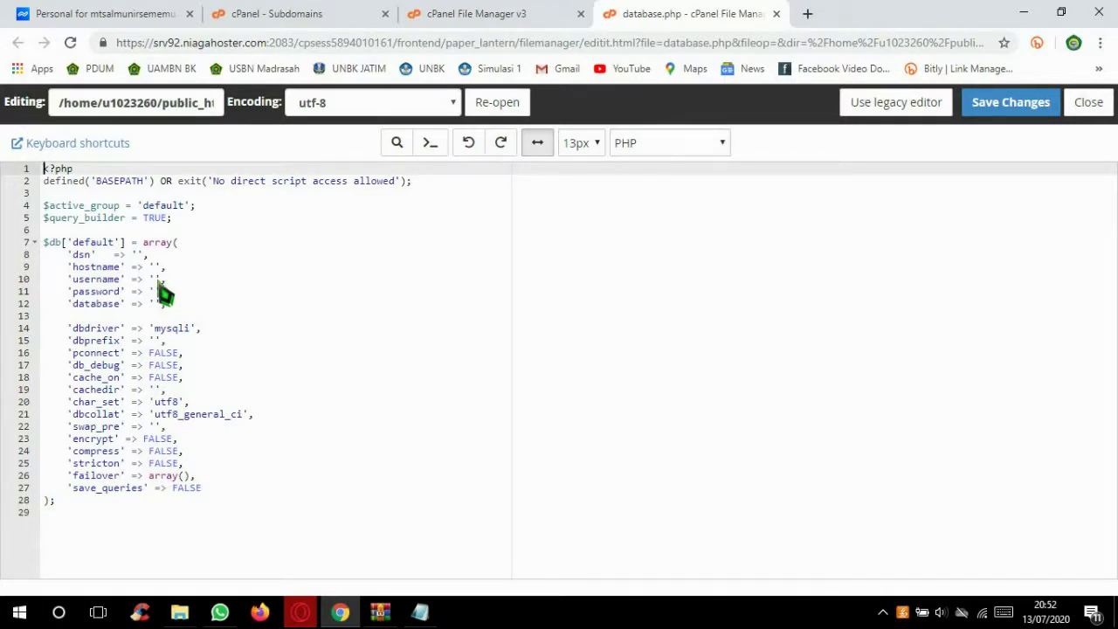
Copy the noted database username from the Notepad note into the empty 'username' setting of database.php.
{"action": "mouse_move", "coordinate": [422, 614]}
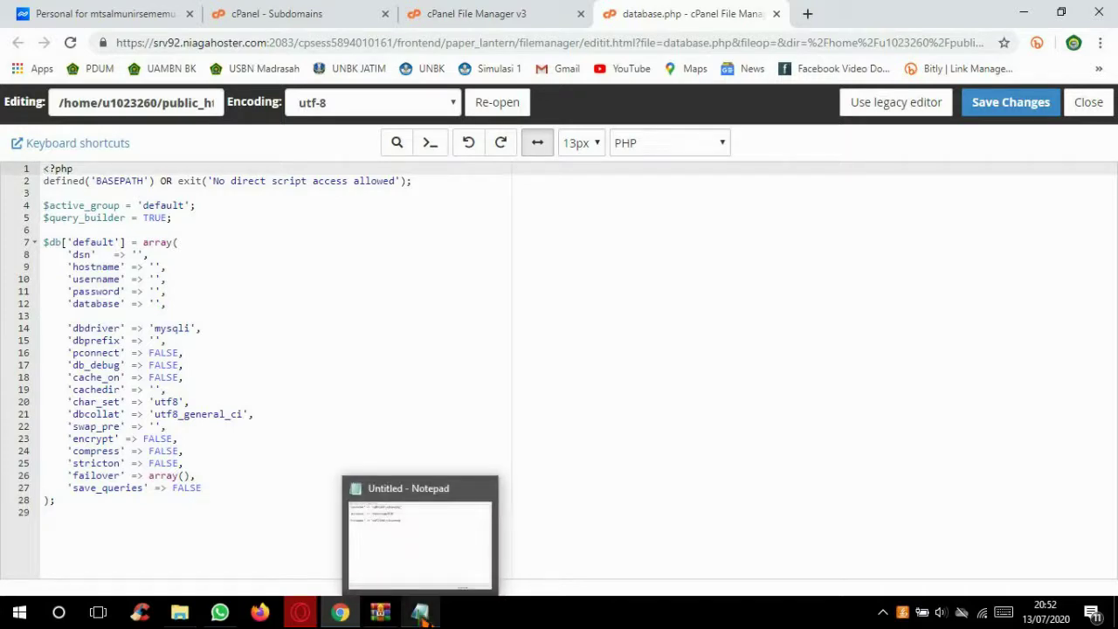
{"action": "left_click", "coordinate": [422, 614]}
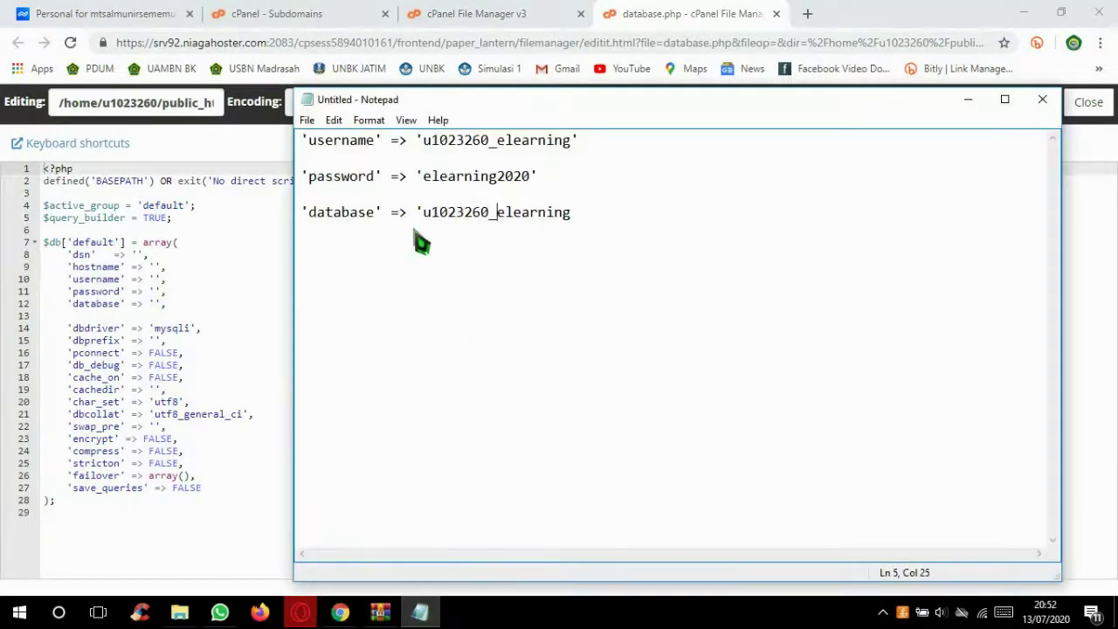
{"action": "double_click", "coordinate": [425, 142]}
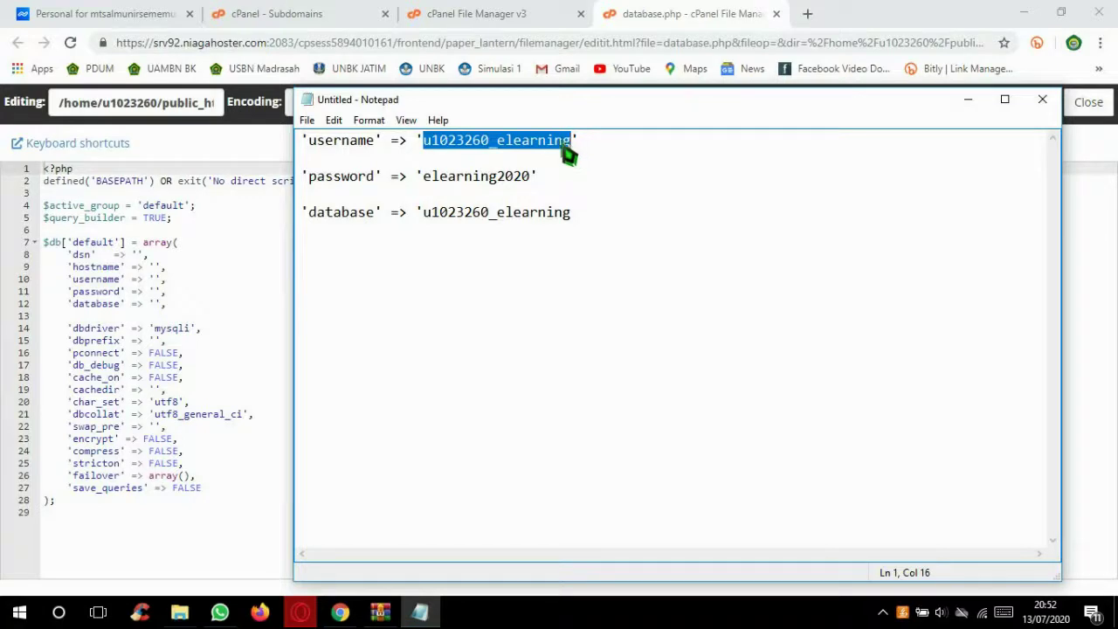
{"action": "right_click", "coordinate": [533, 142]}
{"action": "left_click", "coordinate": [566, 196]}
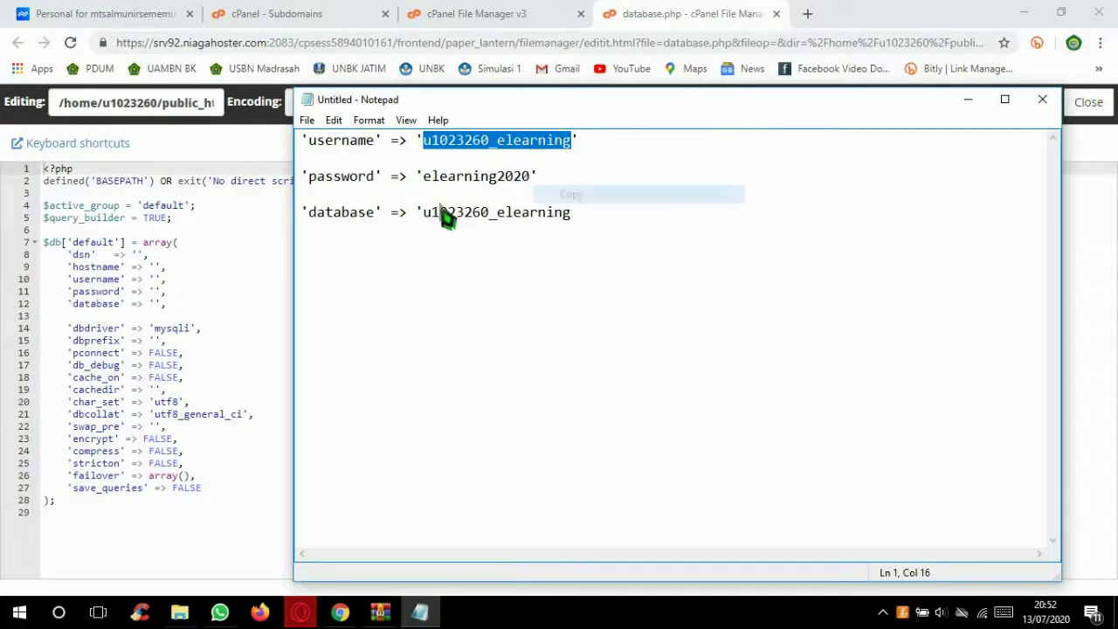
{"action": "left_click", "coordinate": [156, 280]}
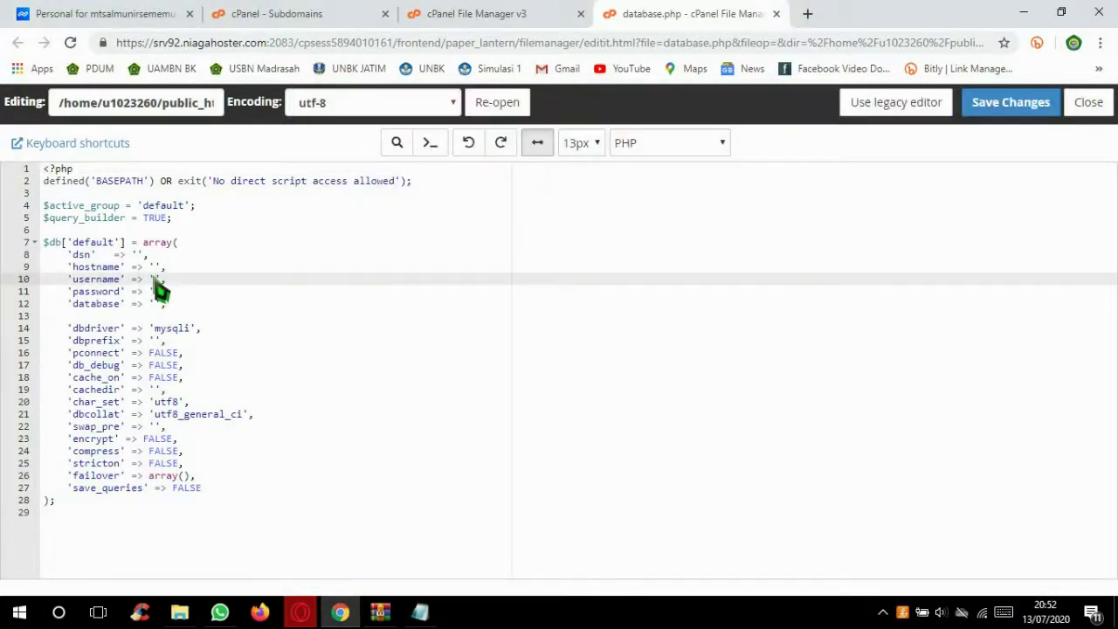
{"action": "right_click", "coordinate": [154, 280]}
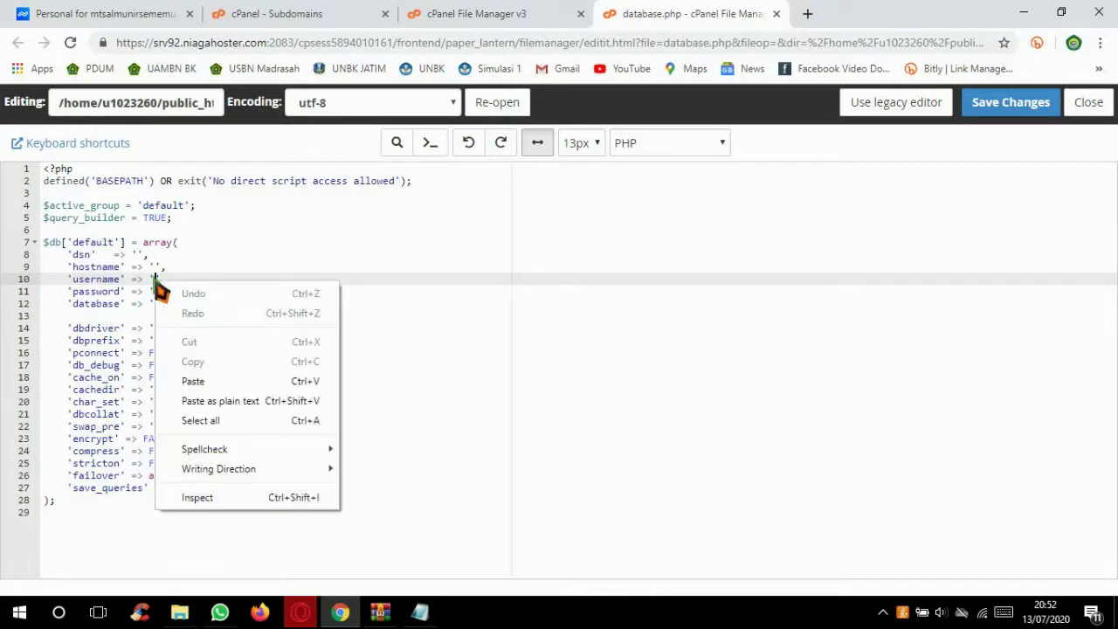
{"action": "left_click", "coordinate": [188, 381]}
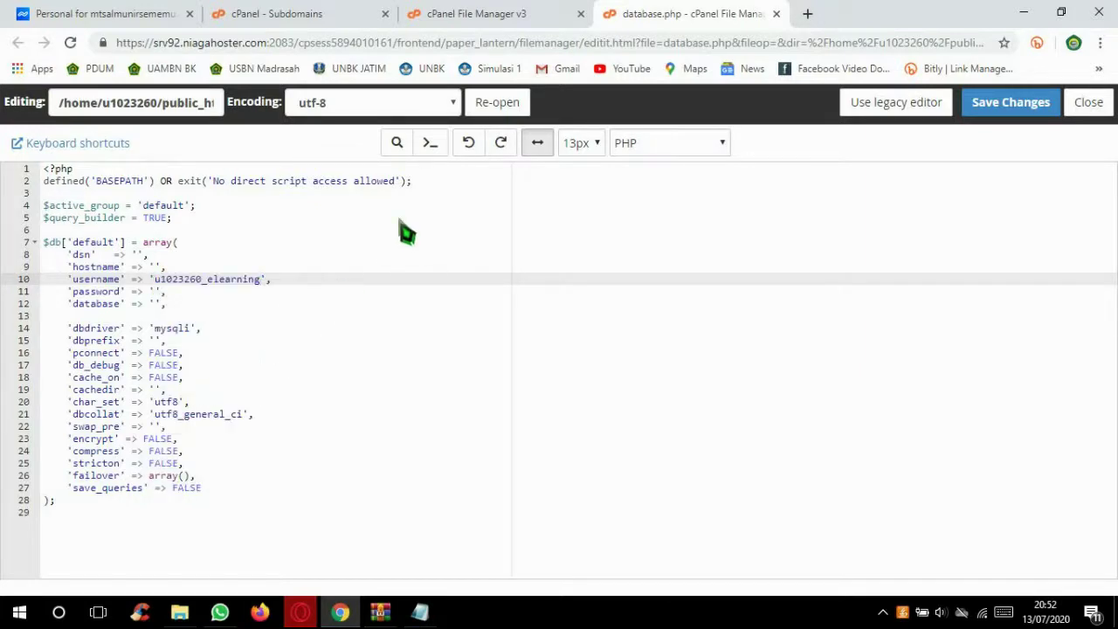
Copy the noted database password from the Notepad note into the empty 'password' setting of database.php.
{"action": "left_click", "coordinate": [419, 612]}
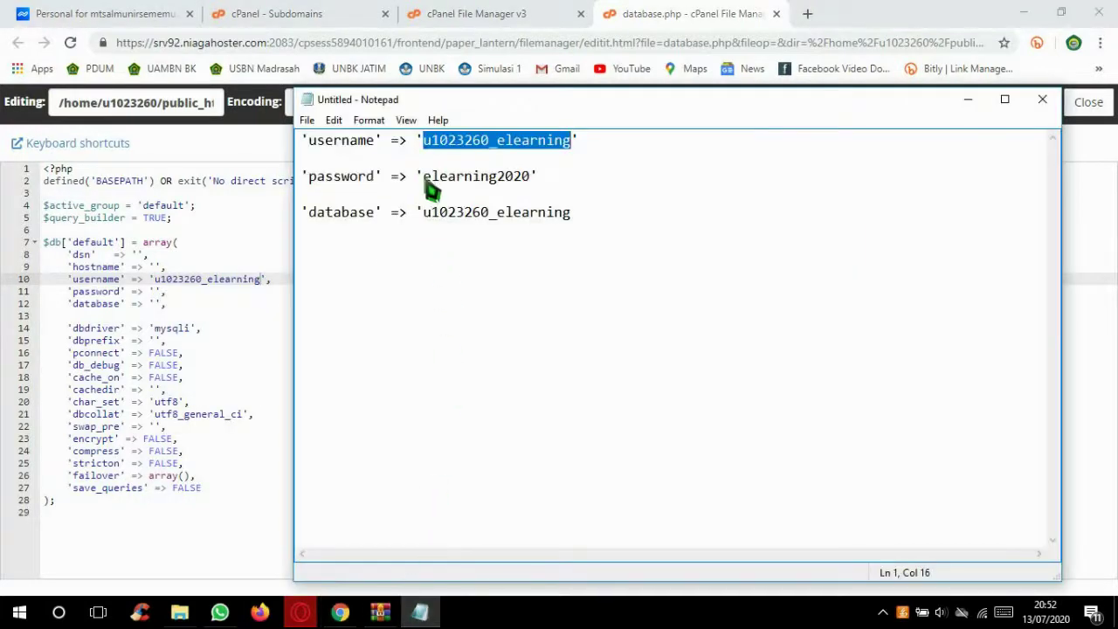
{"action": "left_click_drag", "start_coordinate": [423, 179], "coordinate": [532, 181]}
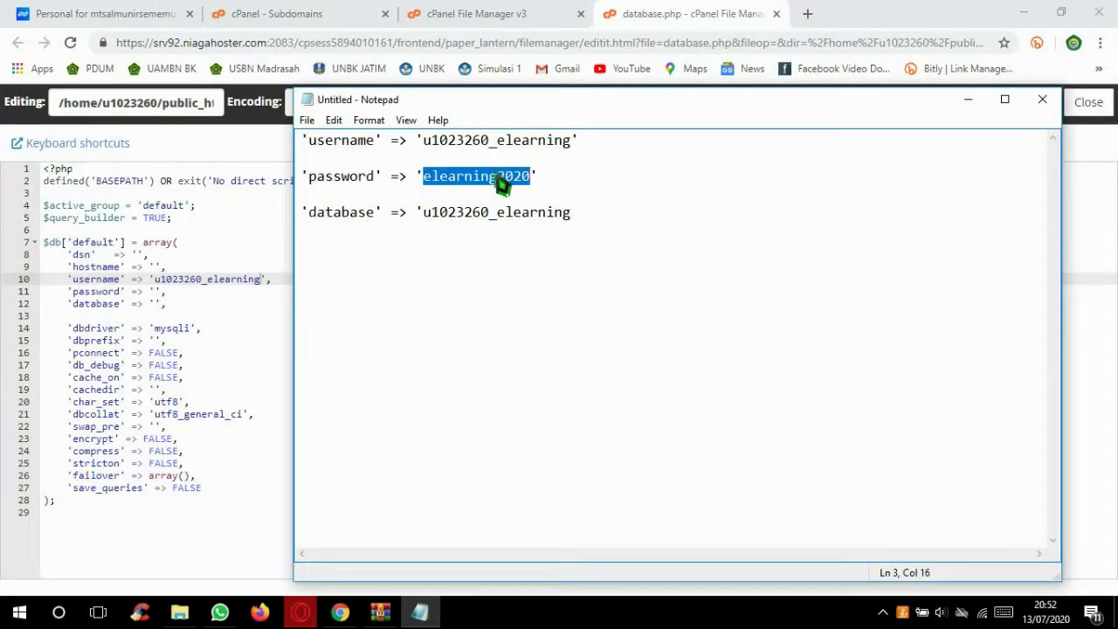
{"action": "right_click", "coordinate": [495, 174]}
{"action": "left_click", "coordinate": [534, 228]}
{"action": "left_click", "coordinate": [156, 294]}
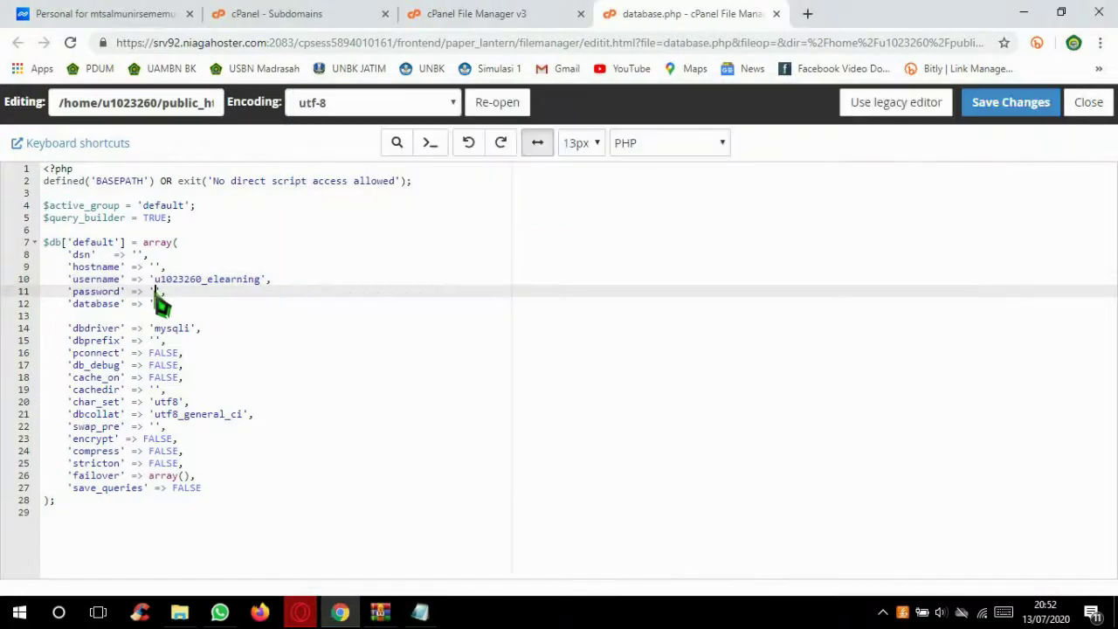
{"action": "right_click", "coordinate": [155, 295]}
{"action": "left_click", "coordinate": [194, 397]}
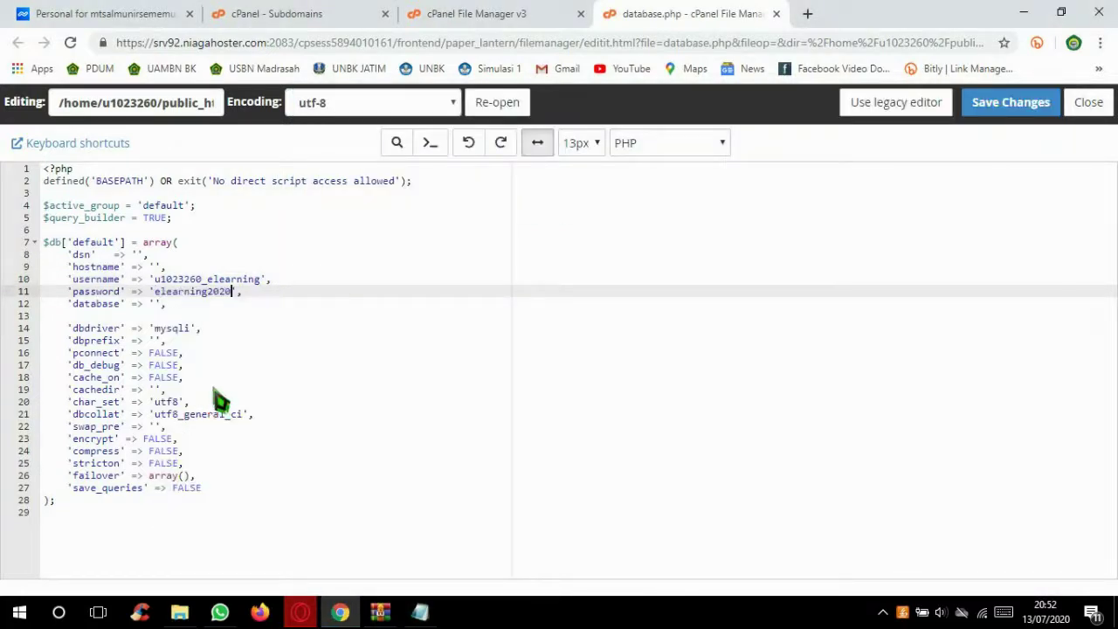
Copy the noted database name from the Notepad note into the empty 'database' setting of database.php.
{"action": "left_click", "coordinate": [420, 612]}
{"action": "left_click_drag", "start_coordinate": [572, 212], "coordinate": [424, 218]}
{"action": "right_click", "coordinate": [443, 223]}
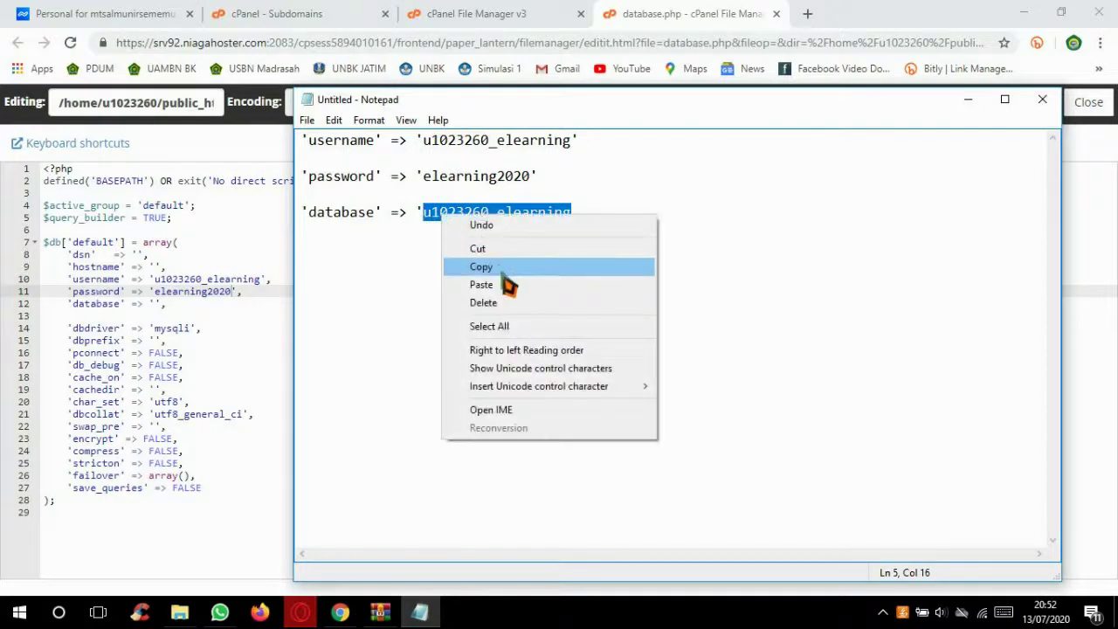
{"action": "left_click", "coordinate": [505, 267]}
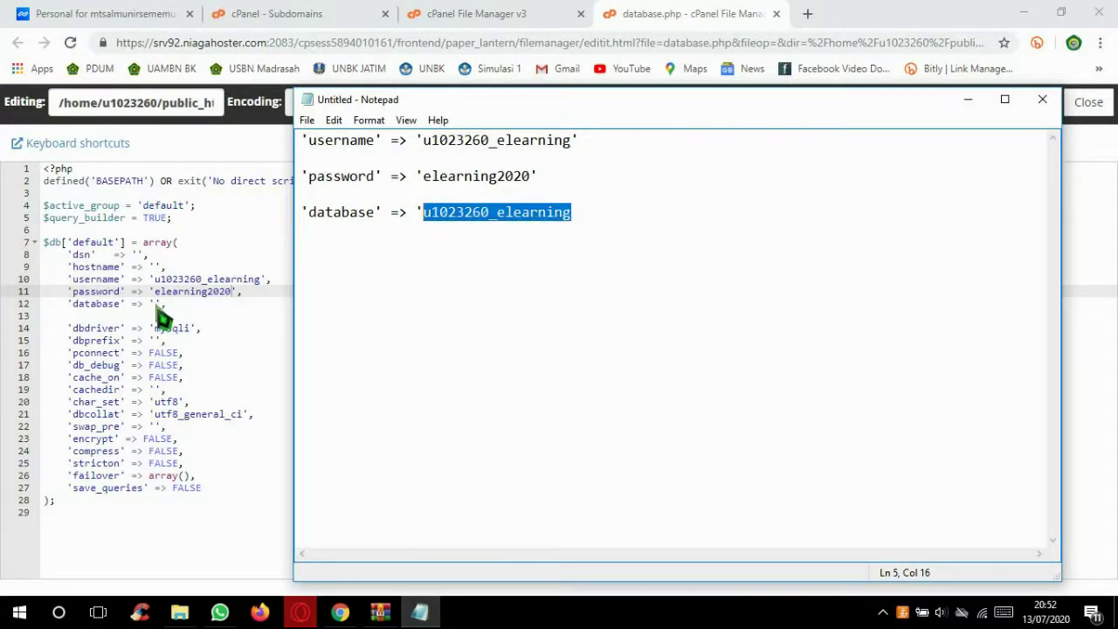
{"action": "left_click", "coordinate": [157, 306]}
{"action": "right_click", "coordinate": [155, 306]}
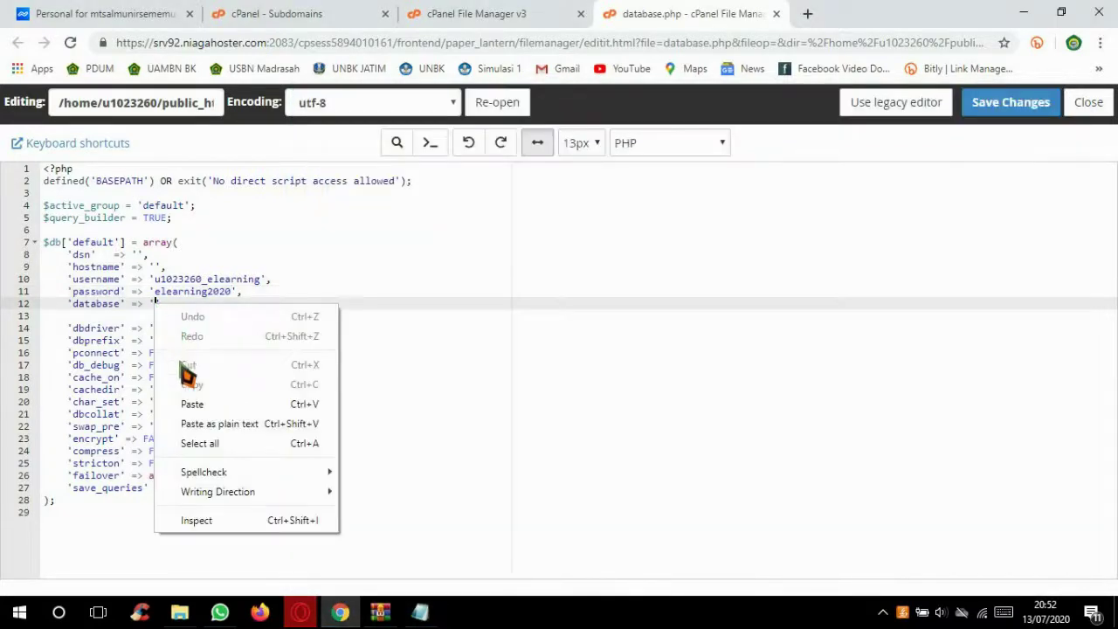
{"action": "left_click", "coordinate": [208, 404]}
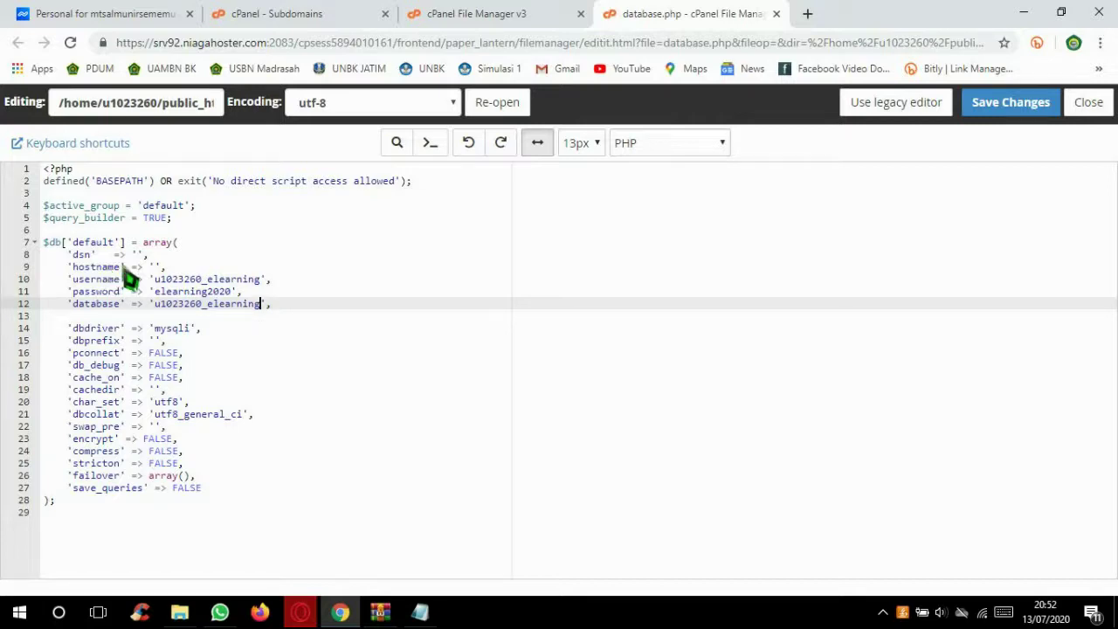
Copy the subdomain elearning.mtsalmunirsememu.sch.id from the cPanel Subdomains page into the 'hostname' setting of database.php.
{"action": "left_click", "coordinate": [308, 20]}
{"action": "scroll", "coordinate": [338, 324], "scroll_direction": "down", "scroll_amount": 1}
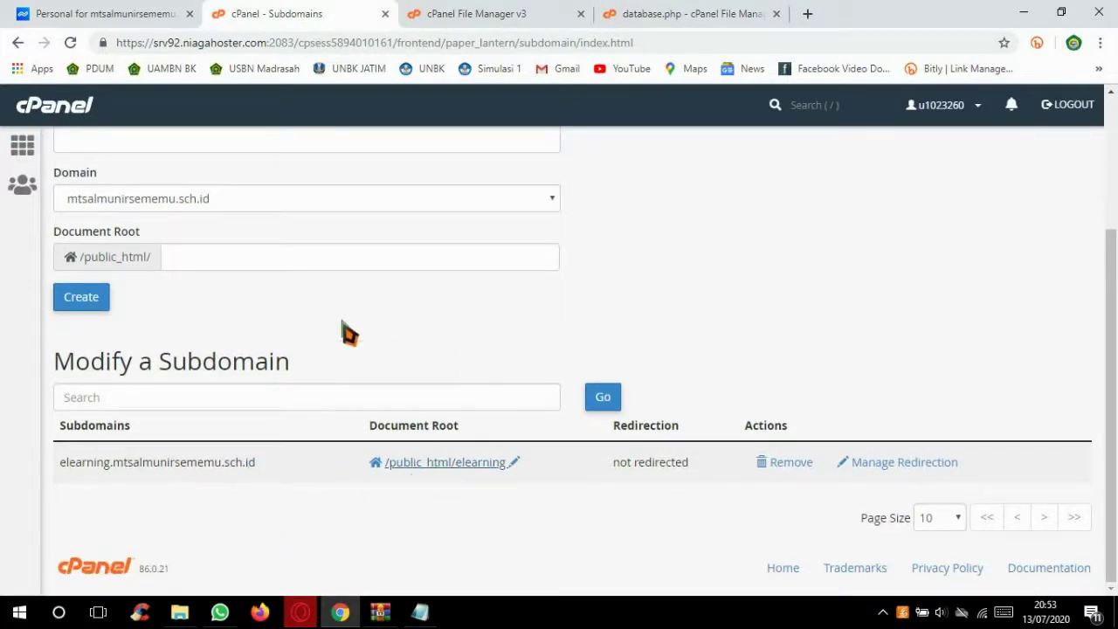
{"action": "scroll", "coordinate": [348, 332], "scroll_direction": "up", "scroll_amount": 2}
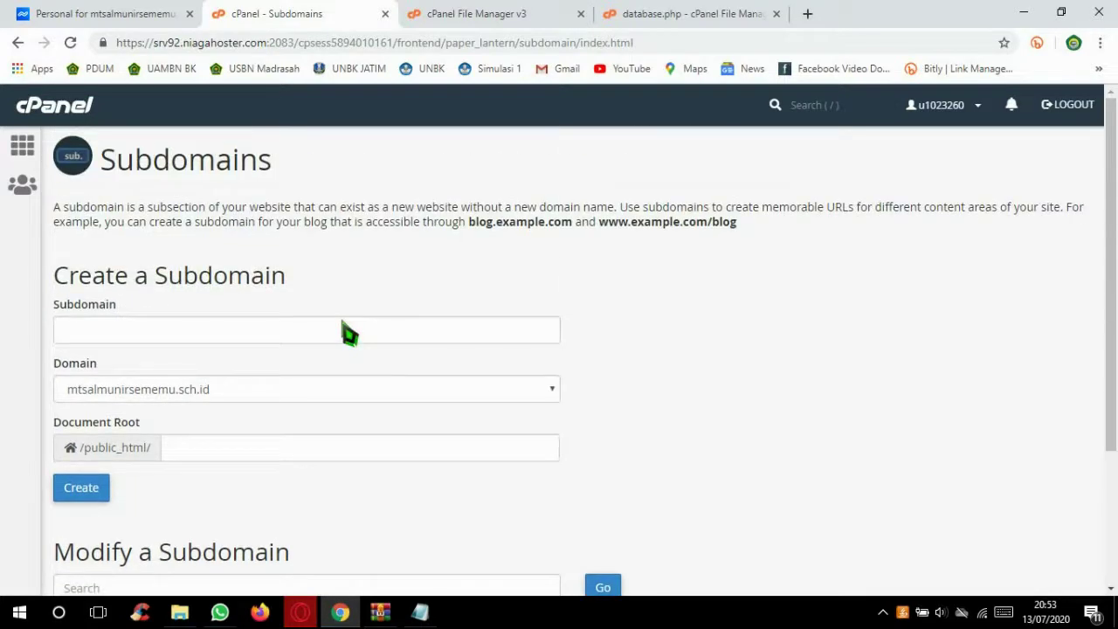
{"action": "scroll", "coordinate": [342, 332], "scroll_direction": "down", "scroll_amount": 2}
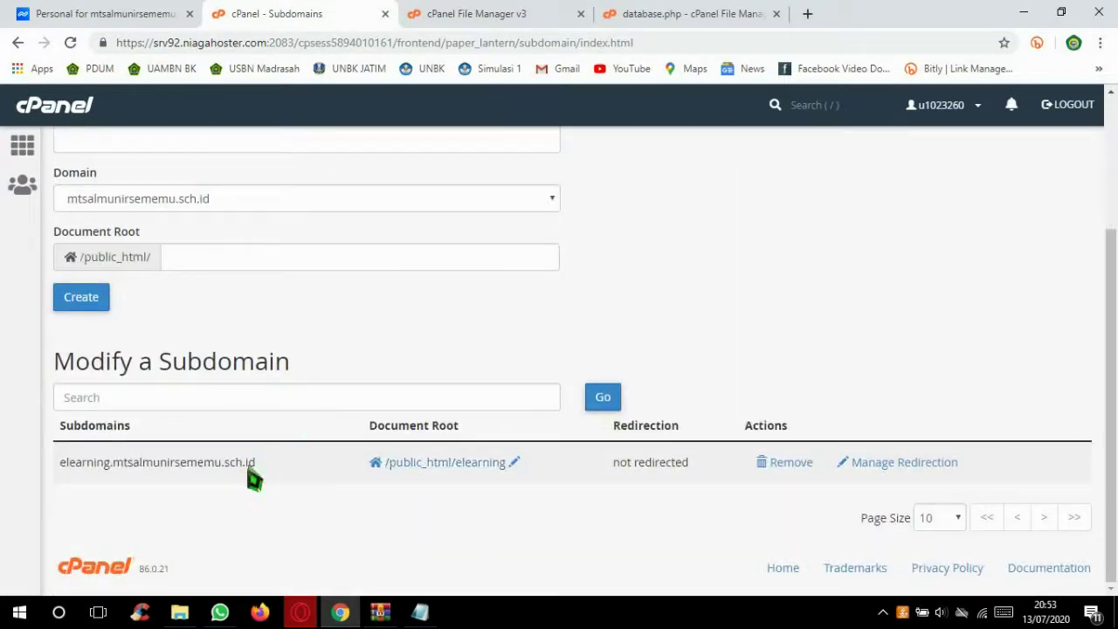
{"action": "left_click_drag", "start_coordinate": [249, 472], "coordinate": [55, 472]}
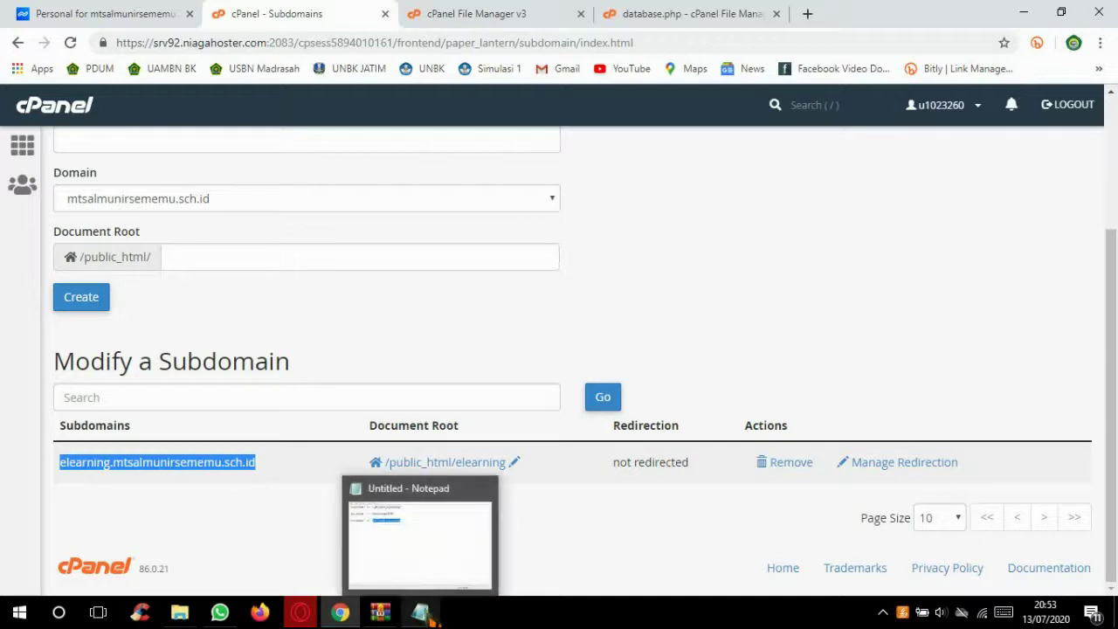
{"action": "mouse_move", "coordinate": [352, 611]}
{"action": "left_click", "coordinate": [669, 19]}
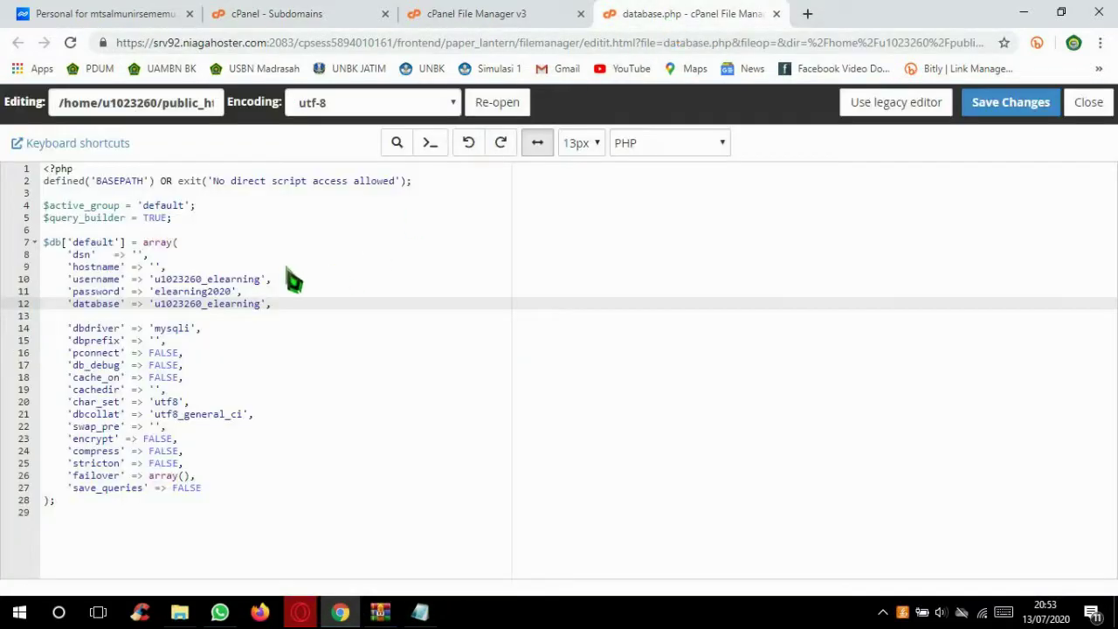
{"action": "left_click", "coordinate": [155, 267]}
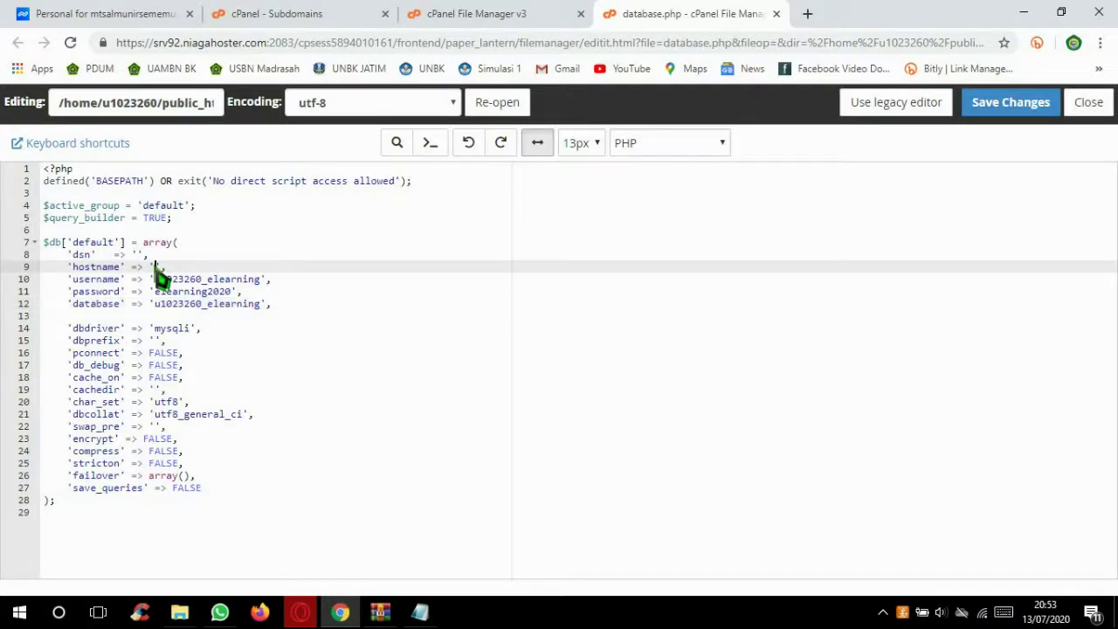
{"action": "key", "text": "ctrl+v"}
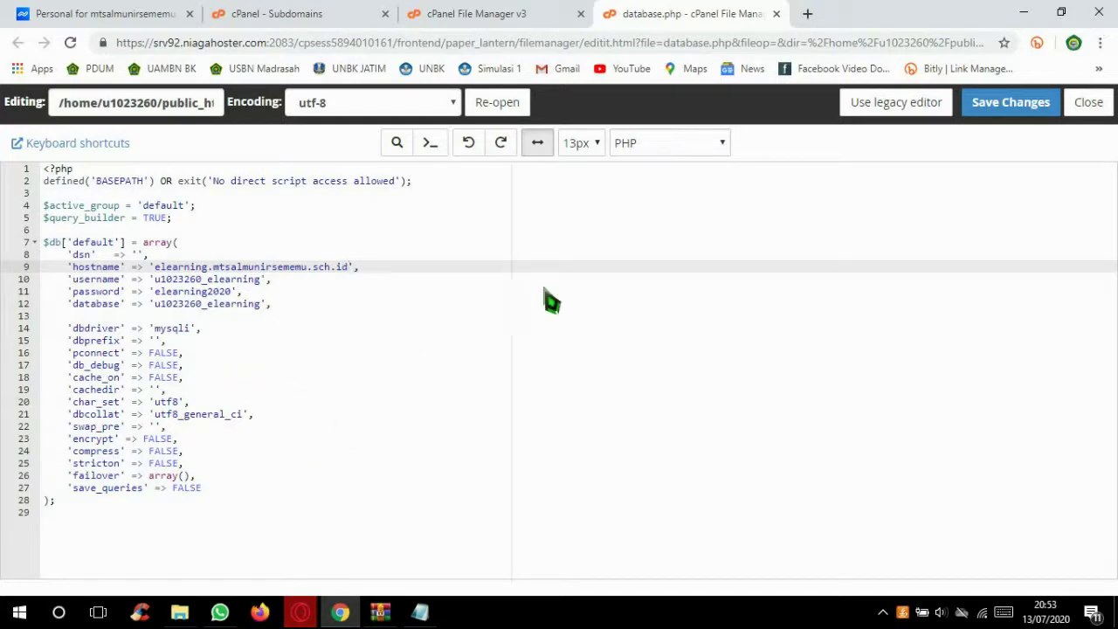
Save database.php, then close its editor and the File Manager.
{"action": "left_click", "coordinate": [1031, 120]}
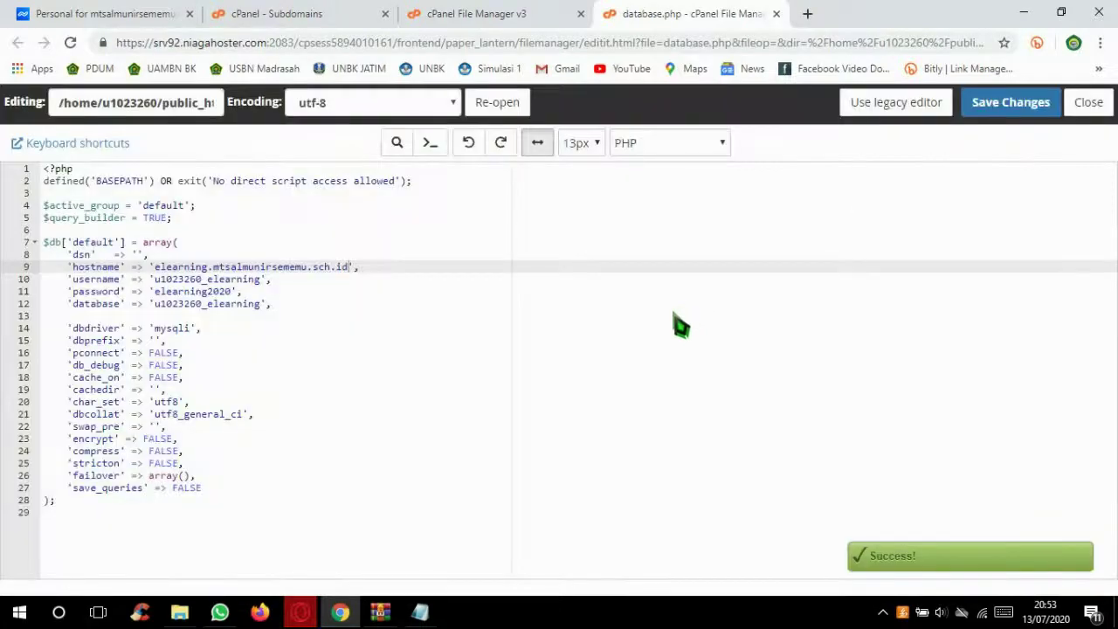
{"action": "left_click", "coordinate": [1089, 102]}
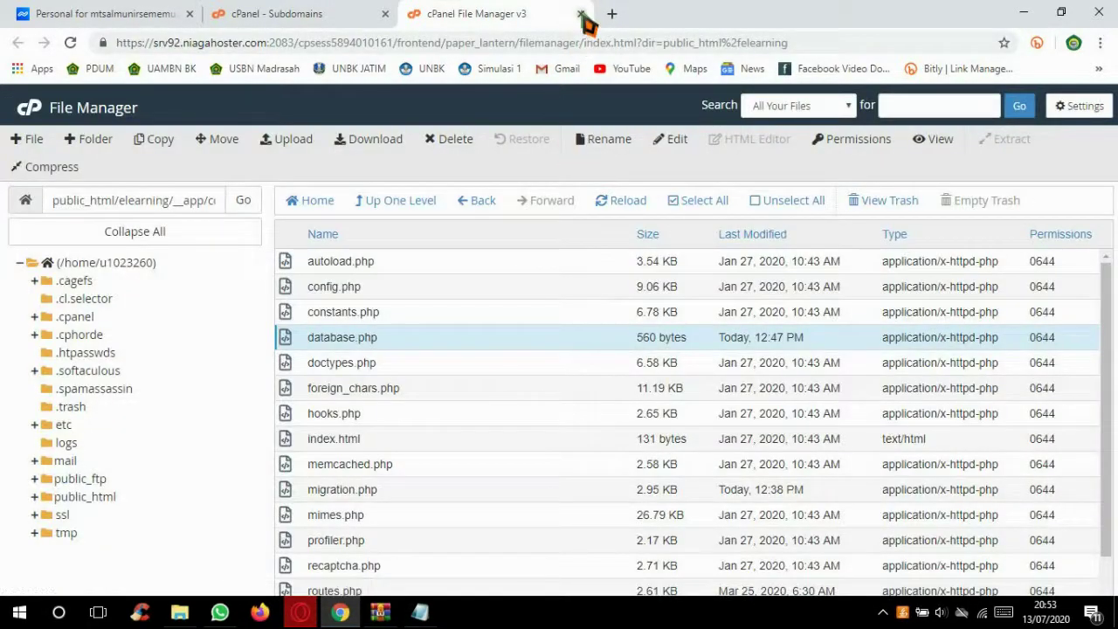
{"action": "left_click", "coordinate": [582, 15]}
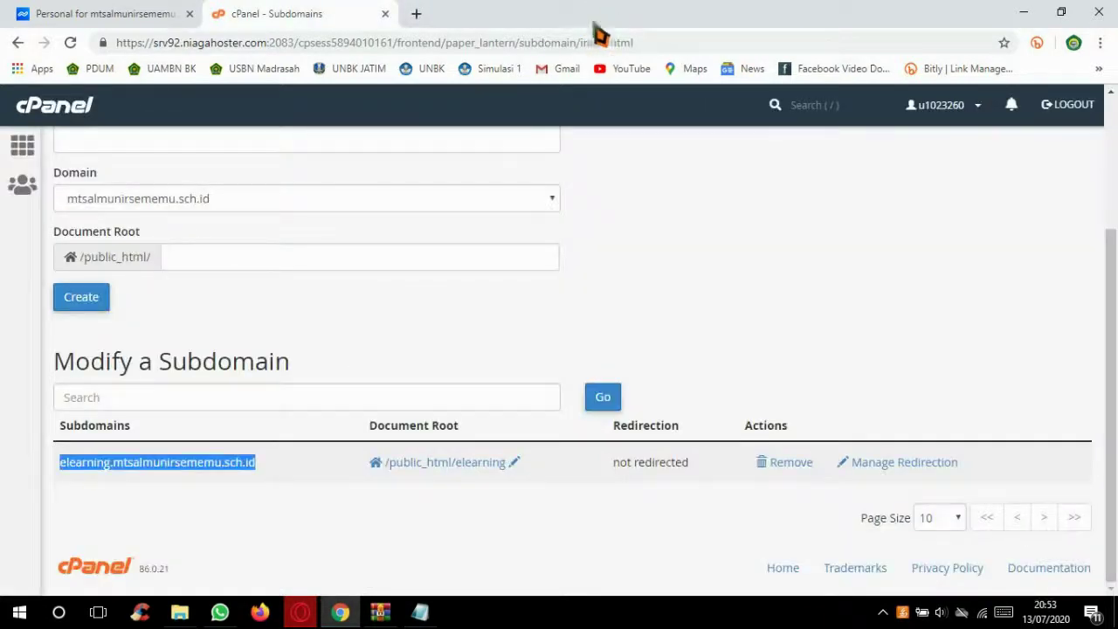
Switch to Opera, reload the E-Learning Madrasah login page and log in with the first saved username and password.
{"action": "left_click", "coordinate": [299, 613]}
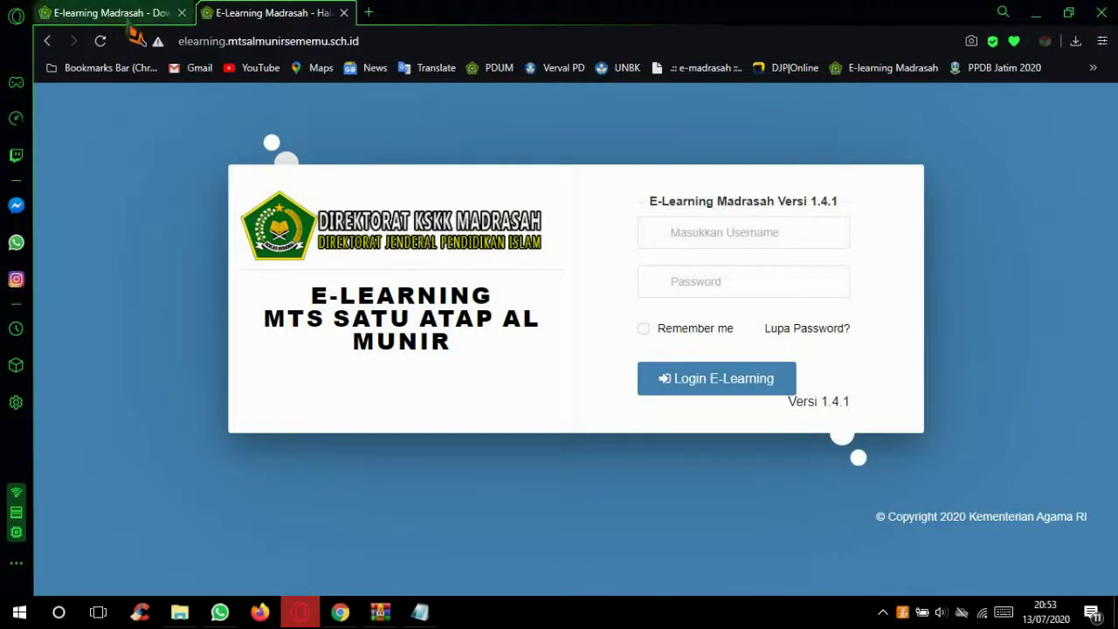
{"action": "left_click", "coordinate": [100, 41]}
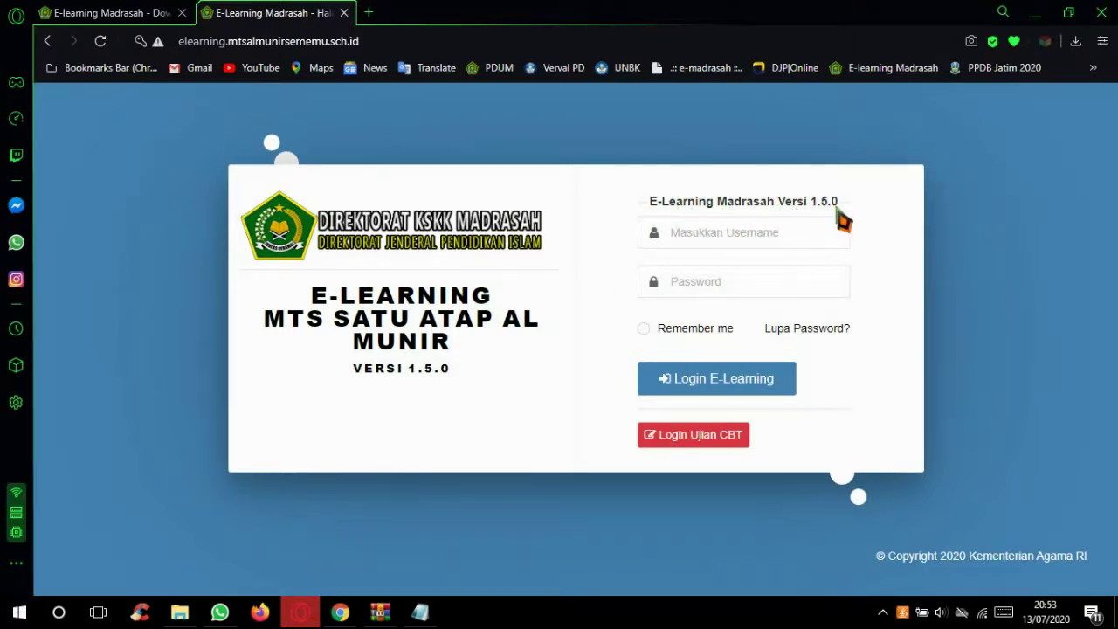
{"action": "left_click", "coordinate": [738, 234]}
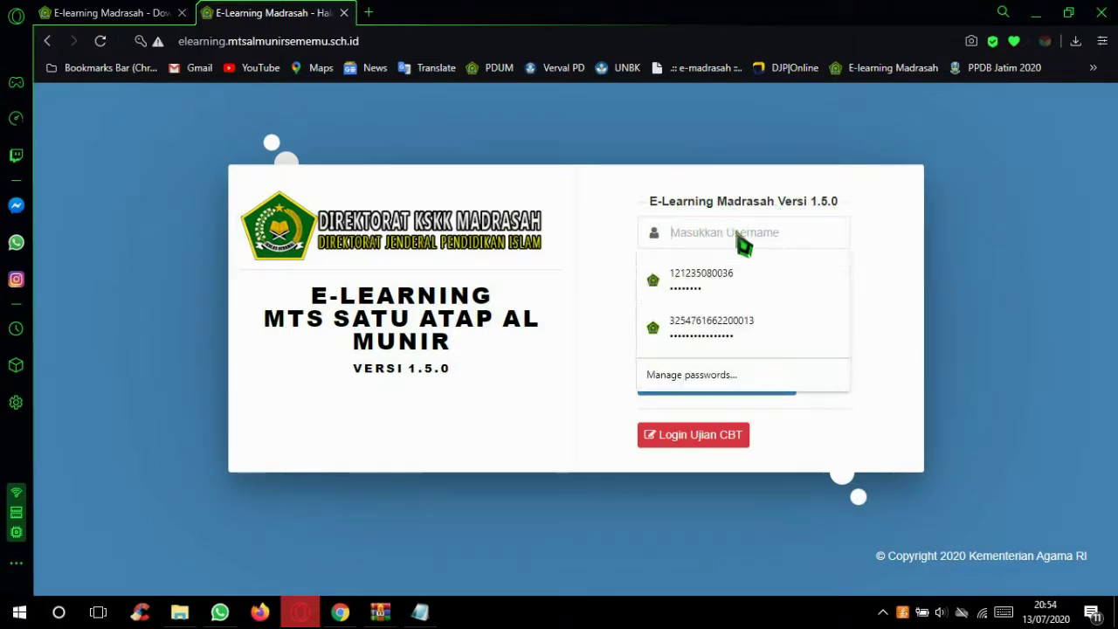
{"action": "left_click", "coordinate": [709, 284]}
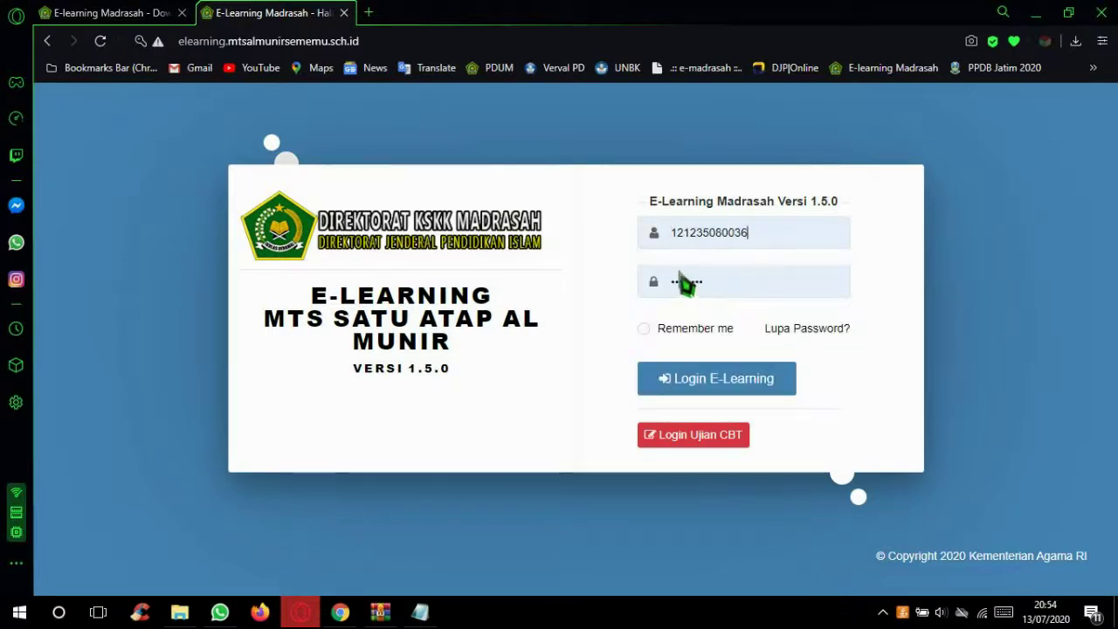
{"action": "left_click", "coordinate": [691, 389]}
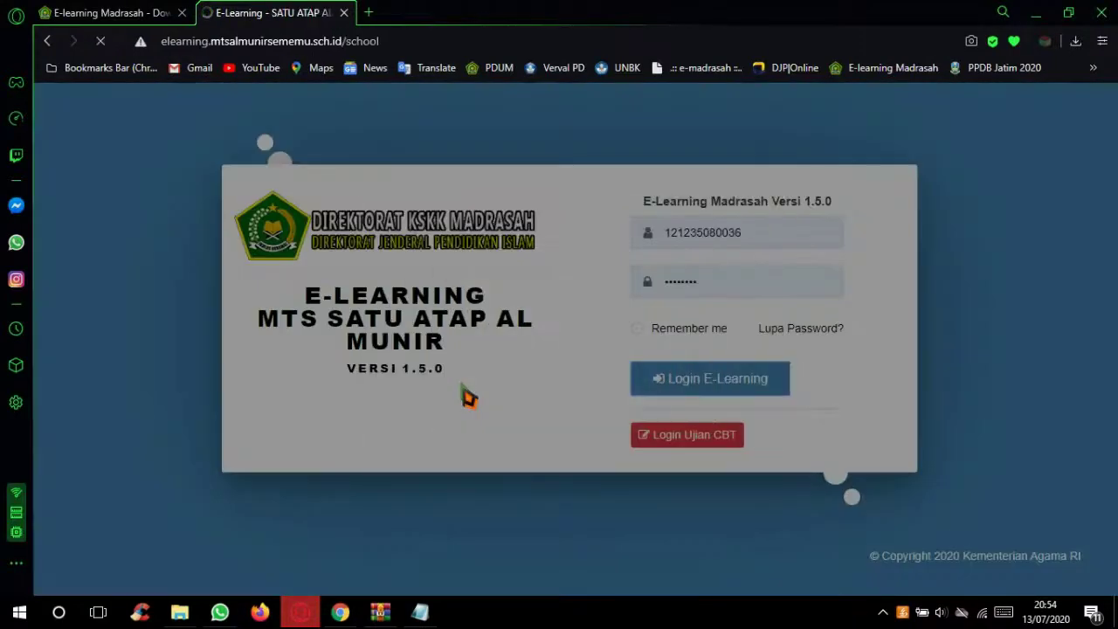